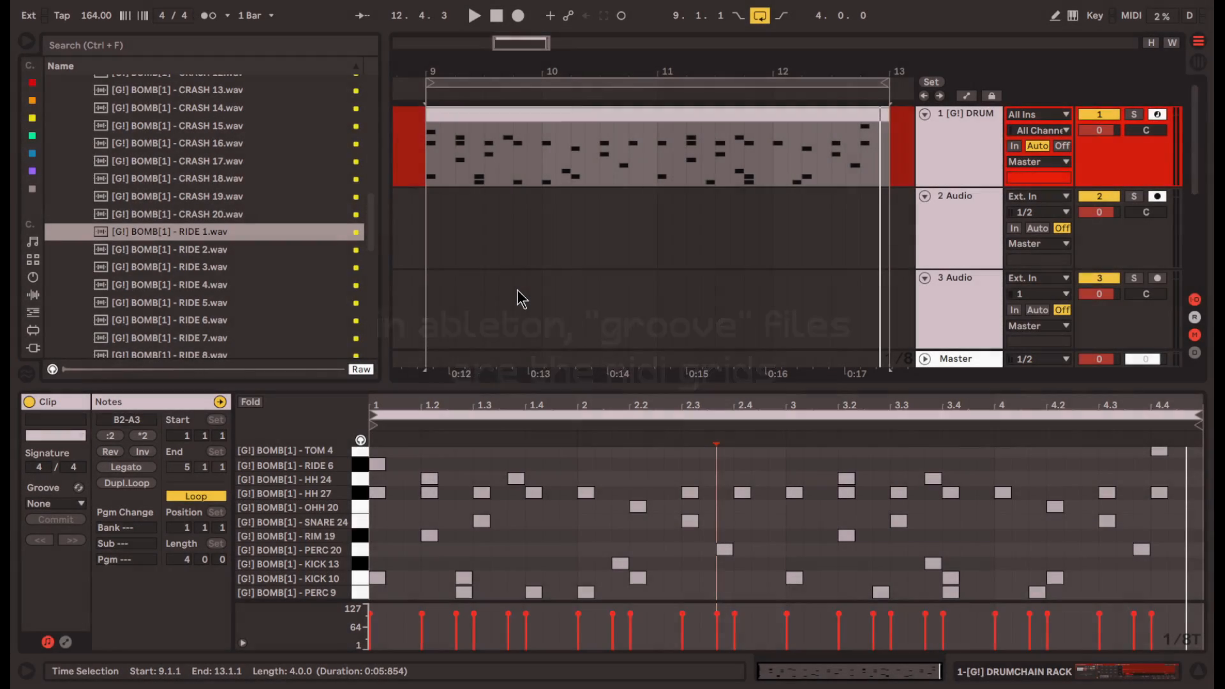
- Search the browser for groove files using ".agr" and look through the listed grooves
{"action": "key", "text": "ctrl+f"}
{"action": "type", "text": ".a"}
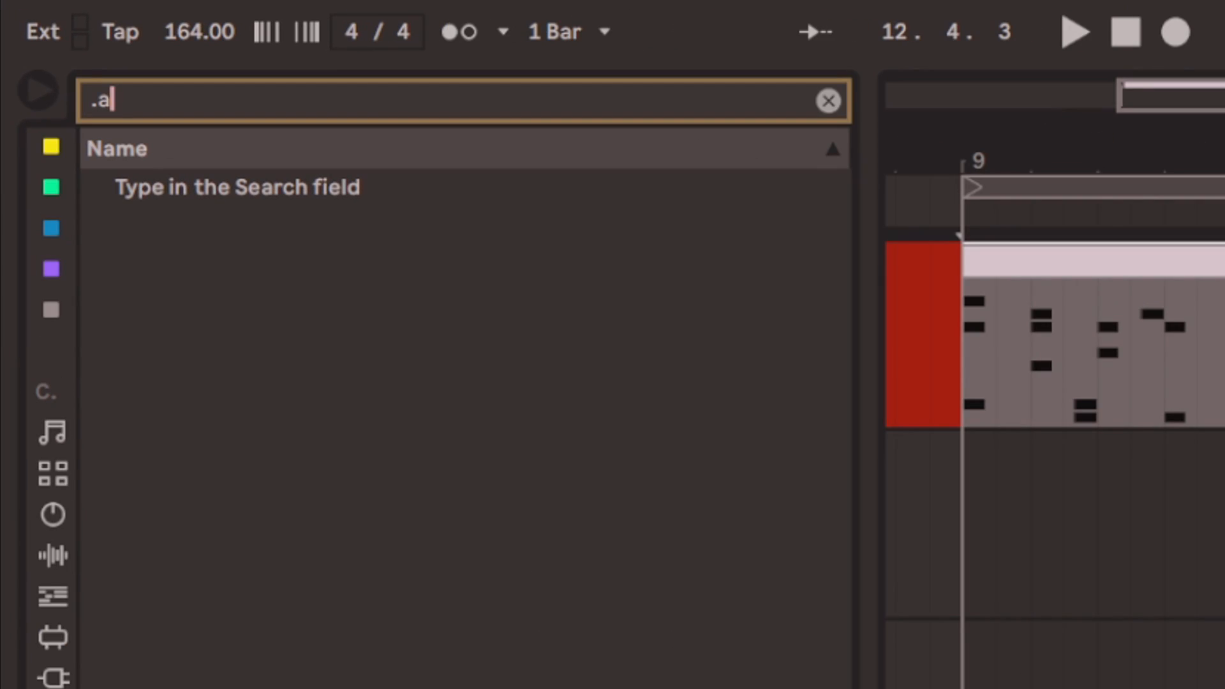
{"action": "type", "text": "gr"}
{"action": "left_click_drag", "start_coordinate": [834, 213], "coordinate": [840, 352]}
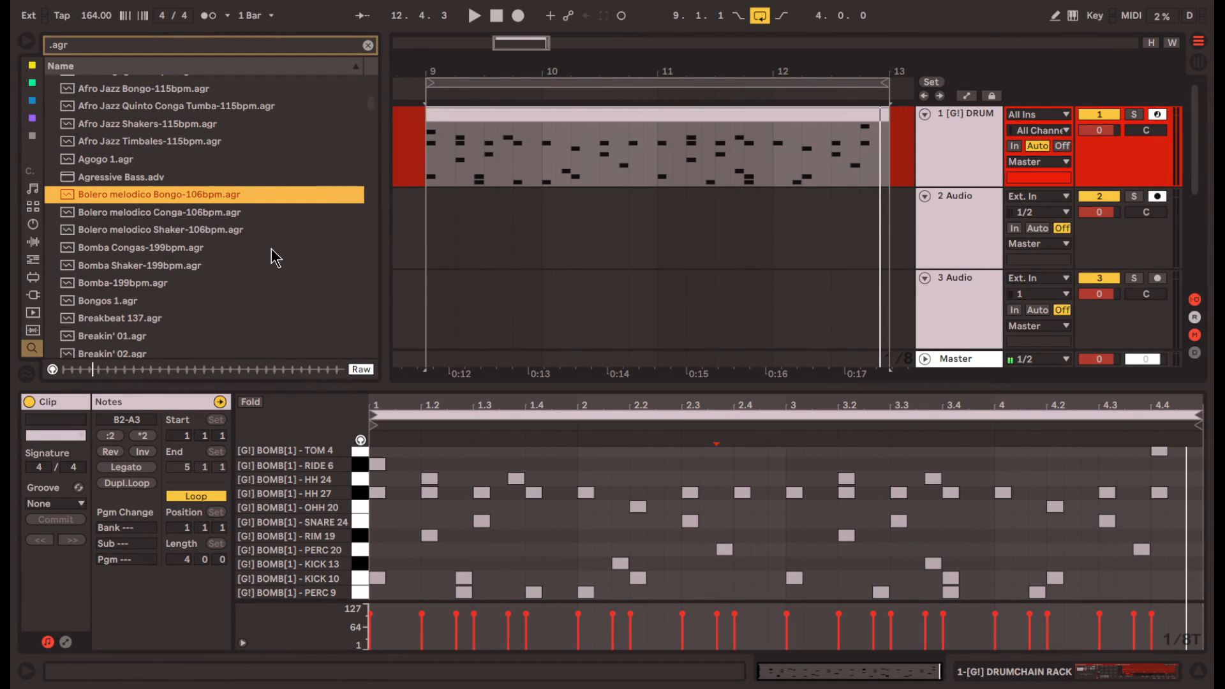
{"action": "scroll", "coordinate": [273, 274], "scroll_direction": "up", "scroll_amount": 3}
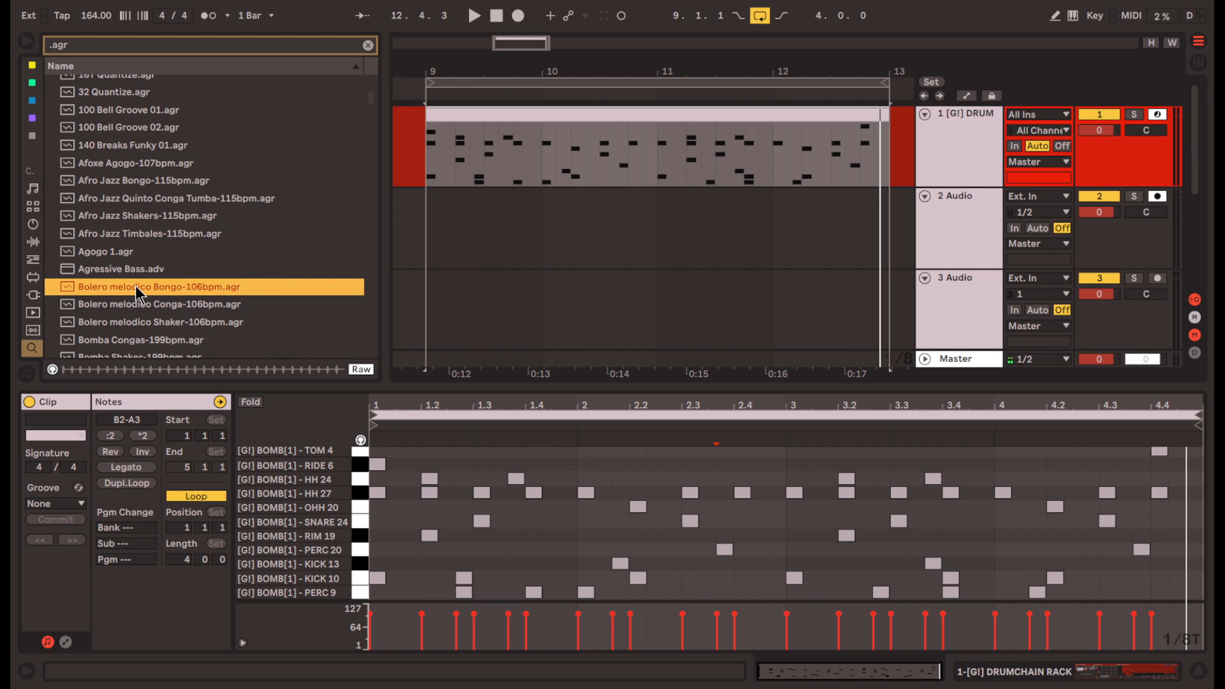
- Apply the Bolero melodico Bongo-106bpm.agr groove to the drum clip and show the Groove Pool
{"action": "left_click", "coordinate": [484, 146]}
{"action": "left_click_drag", "start_coordinate": [589, 144], "coordinate": [591, 147]}
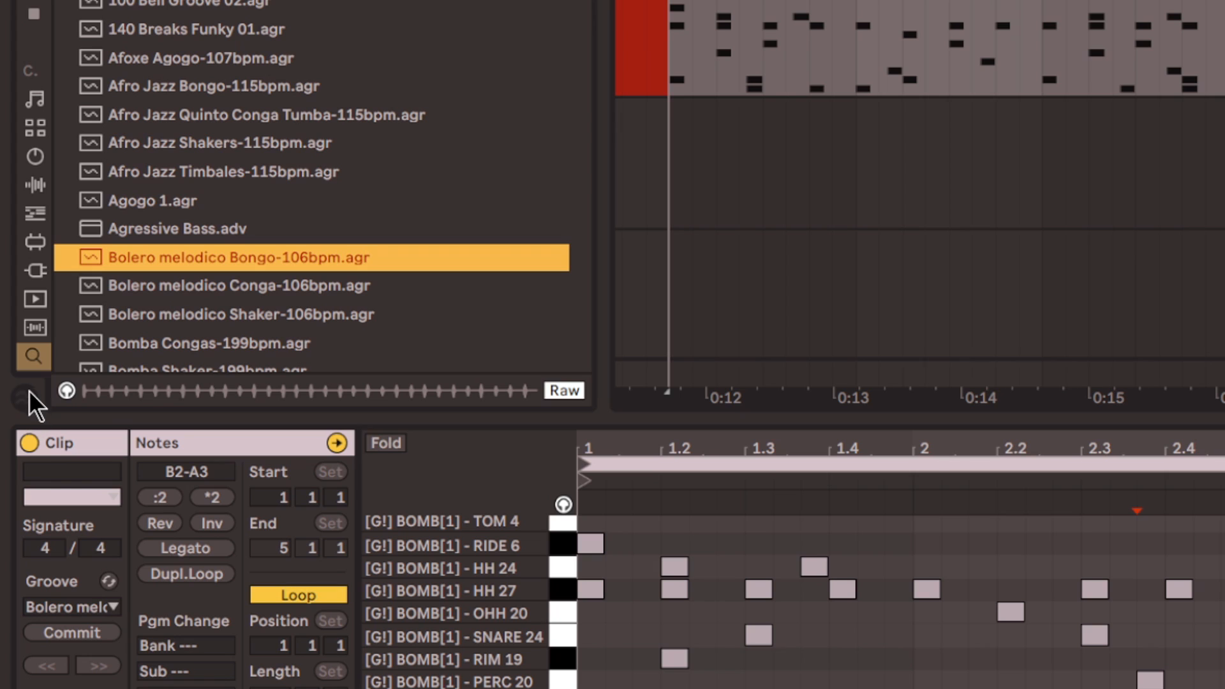
{"action": "left_click", "coordinate": [28, 387]}
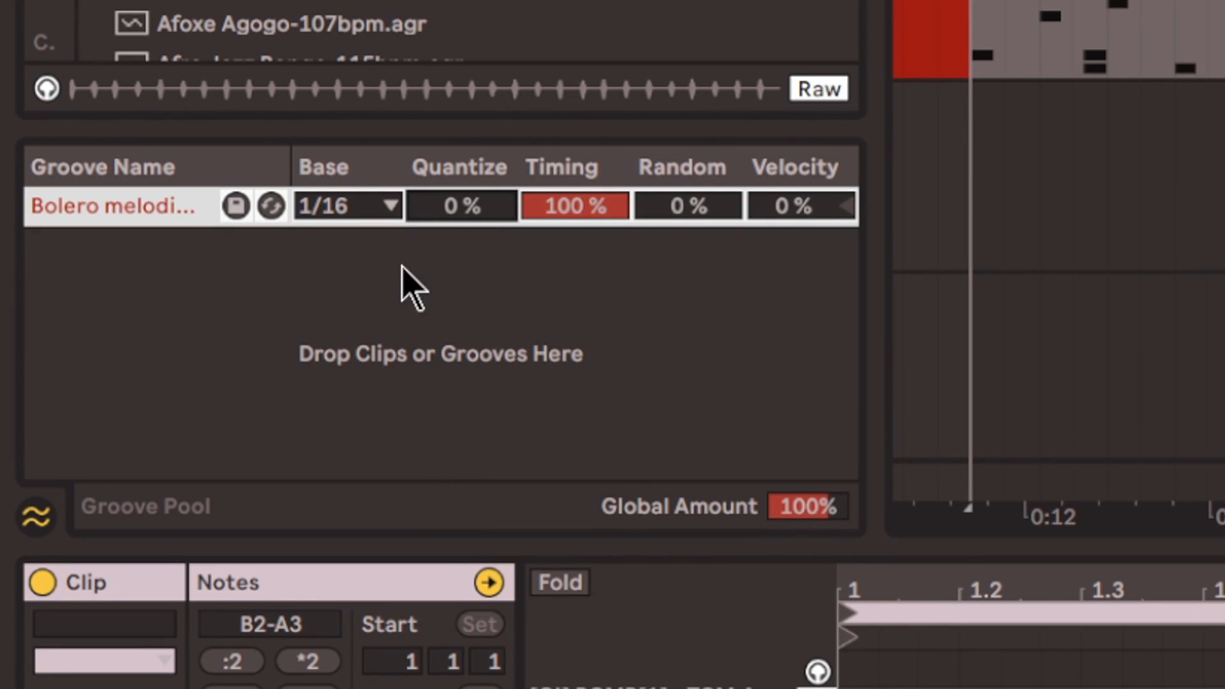
- Set the Bolero melodico groove's Random to 18% and Velocity to 34%, keeping Quantize at 0% and Timing at 100%
{"action": "mouse_move", "coordinate": [460, 206]}
{"action": "left_mouse_down"}
{"action": "mouse_move", "coordinate": [459, 163]}
{"action": "mouse_move", "coordinate": [450, 216]}
{"action": "left_mouse_up"}
{"action": "mouse_move", "coordinate": [812, 207]}
{"action": "left_mouse_down"}
{"action": "mouse_move", "coordinate": [813, 275]}
{"action": "mouse_move", "coordinate": [813, 147]}
{"action": "mouse_move", "coordinate": [812, 274]}
{"action": "left_mouse_up"}
{"action": "double_click", "coordinate": [779, 211]}
{"action": "mouse_move", "coordinate": [689, 207]}
{"action": "left_mouse_down"}
{"action": "mouse_move", "coordinate": [689, 145]}
{"action": "mouse_move", "coordinate": [689, 242]}
{"action": "mouse_move", "coordinate": [690, 147]}
{"action": "mouse_move", "coordinate": [689, 210]}
{"action": "mouse_move", "coordinate": [692, 197]}
{"action": "left_mouse_up"}
{"action": "left_click_drag", "start_coordinate": [795, 208], "coordinate": [794, 182]}
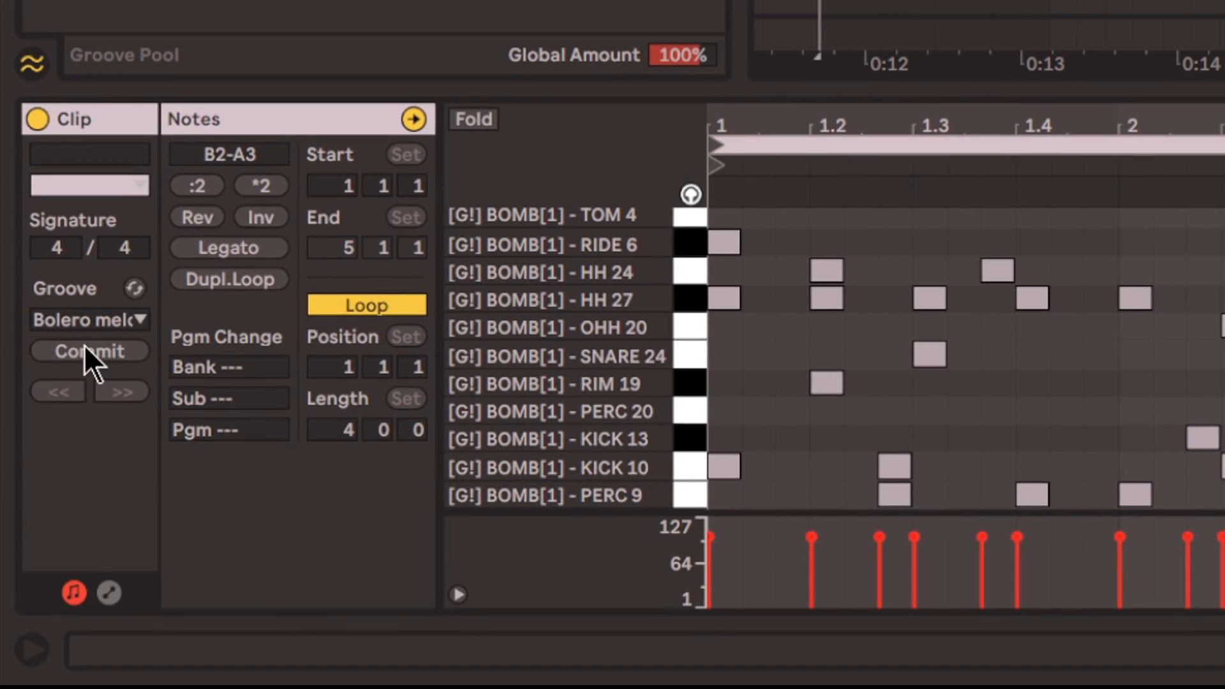
{"action": "left_click", "coordinate": [83, 351]}
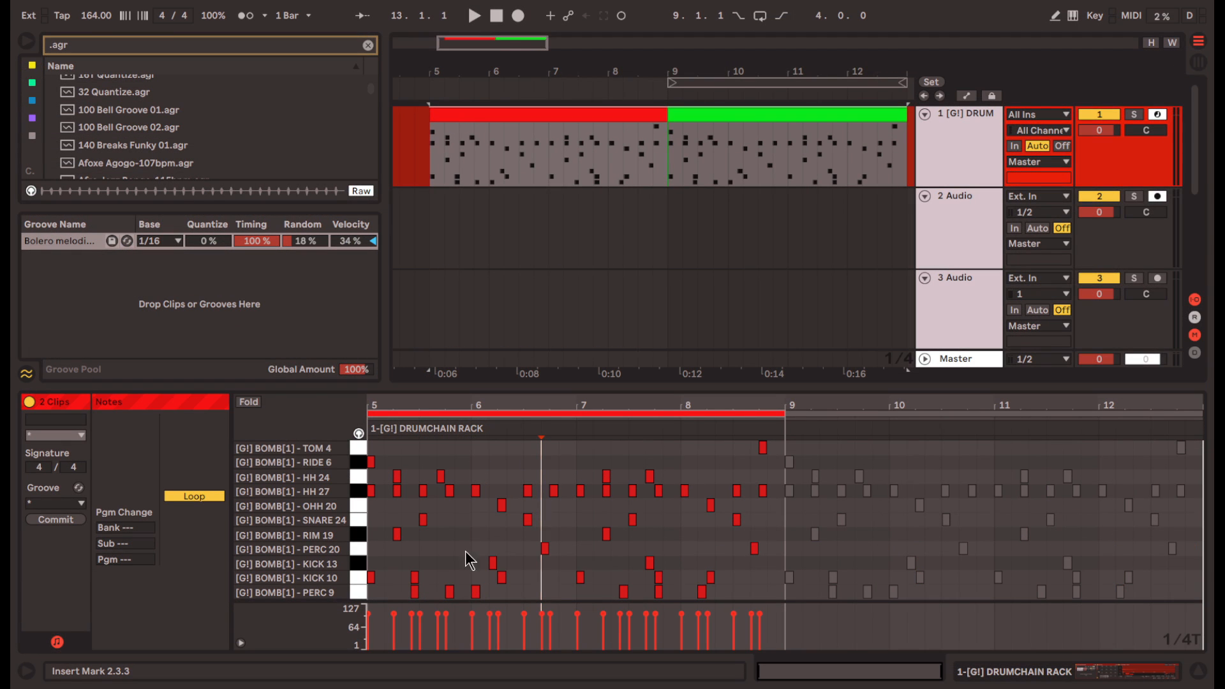
- Play the red and green drum clips to compare the beat before and after the groove
{"action": "key", "text": "space"}
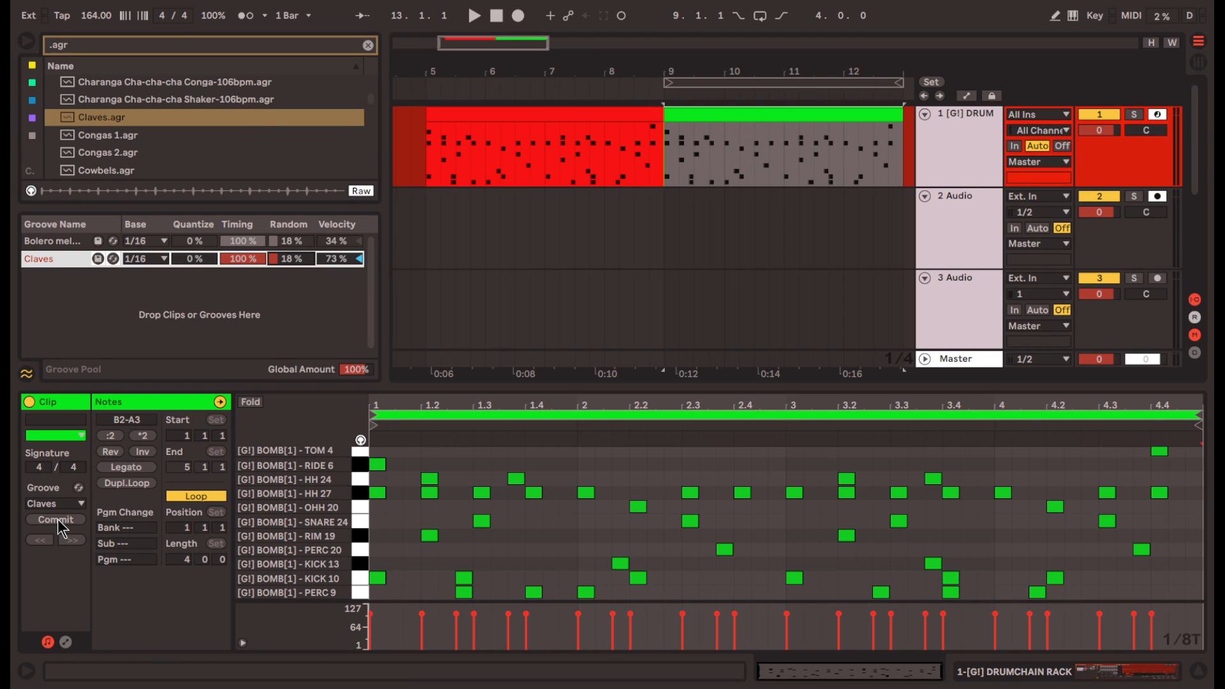
{"action": "left_click", "coordinate": [421, 165]}
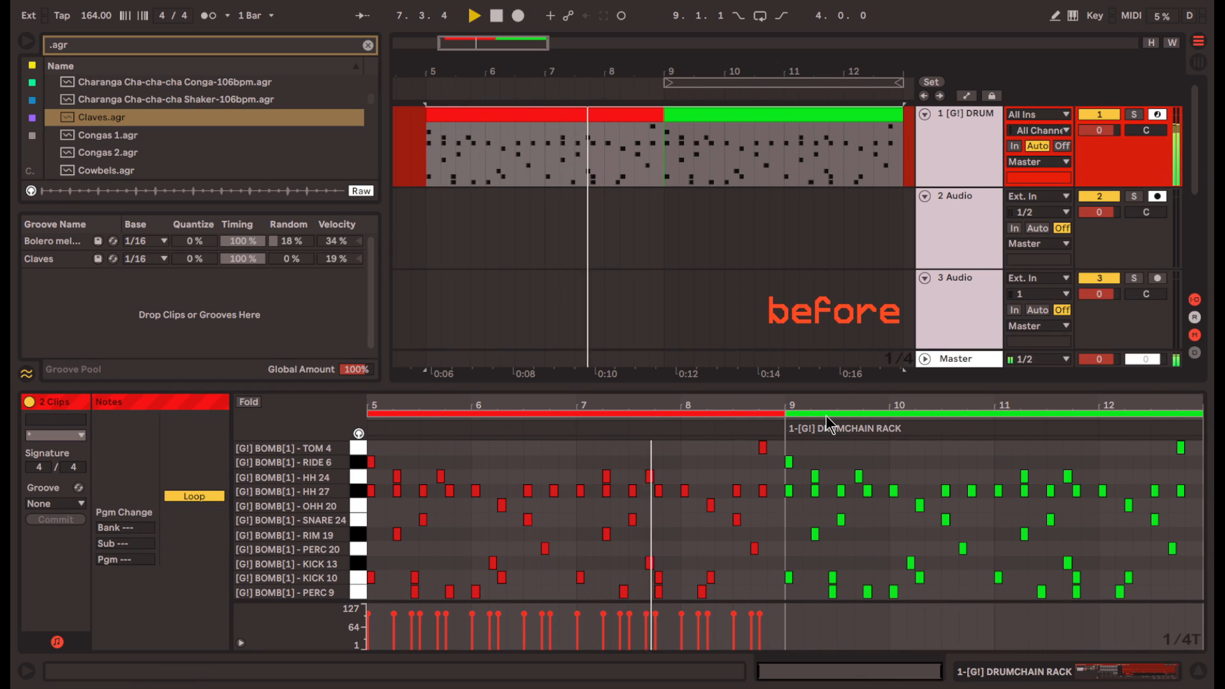
{"action": "left_click", "coordinate": [827, 422]}
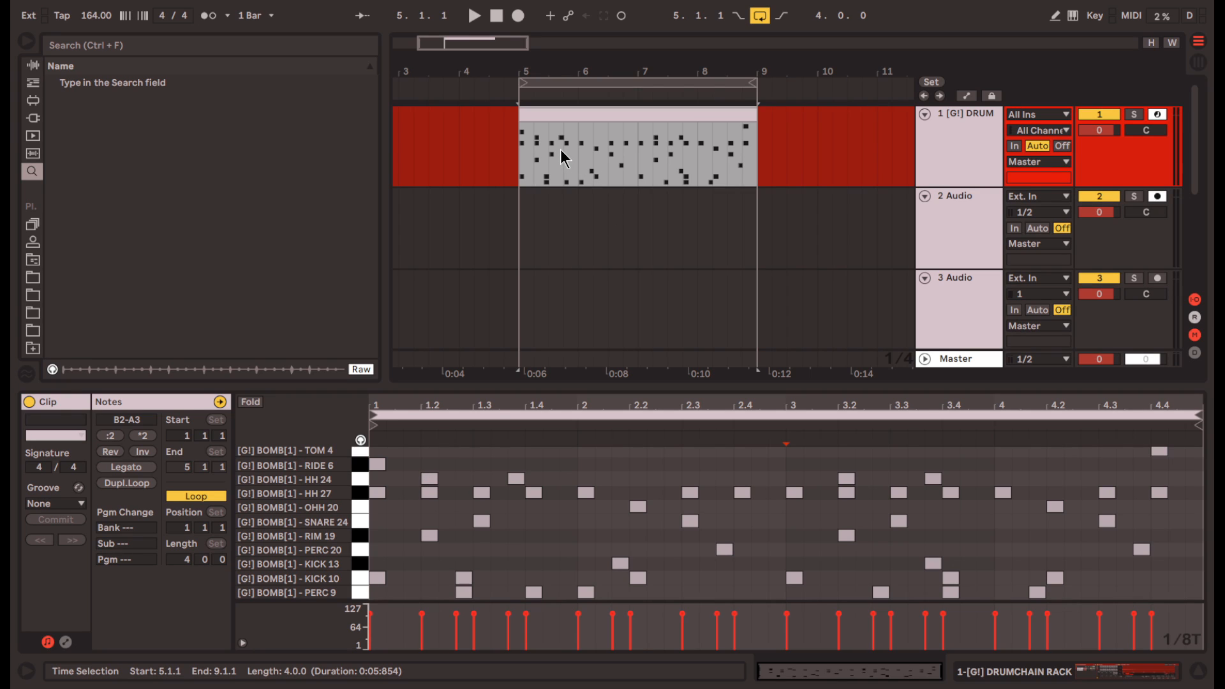
- Select all HH 27 notes in the drum clip and shift them slightly later, off the grid
{"action": "left_click", "coordinate": [393, 509]}
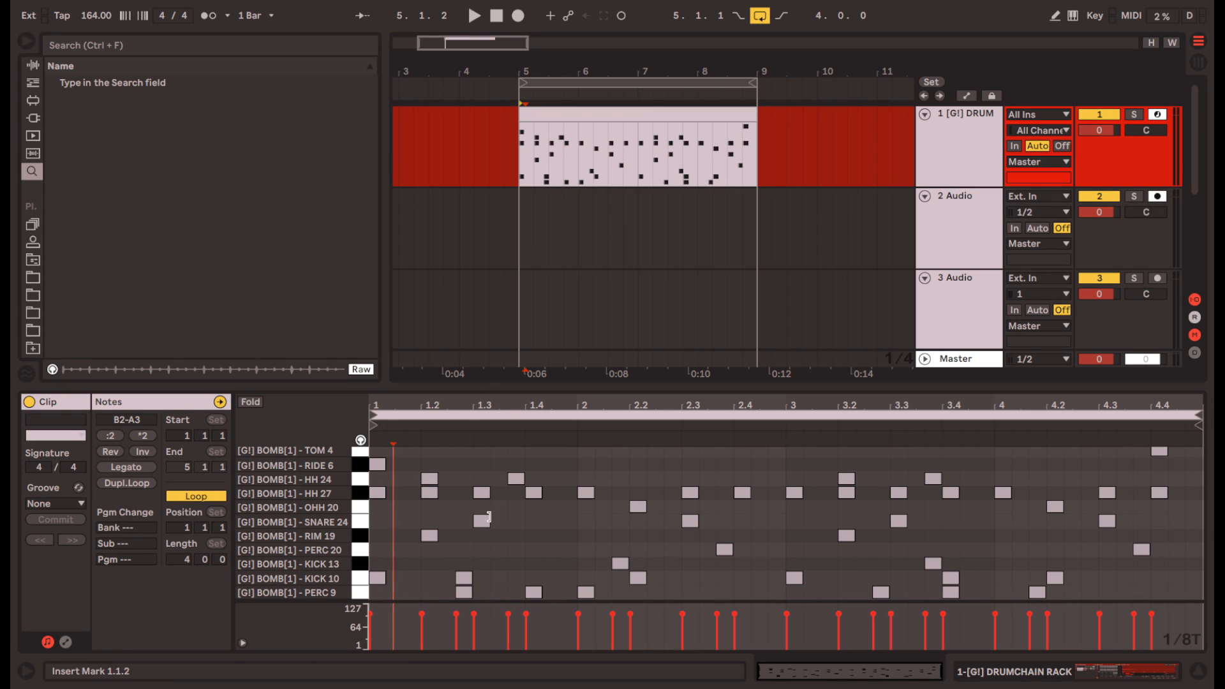
{"action": "left_click", "coordinate": [360, 495]}
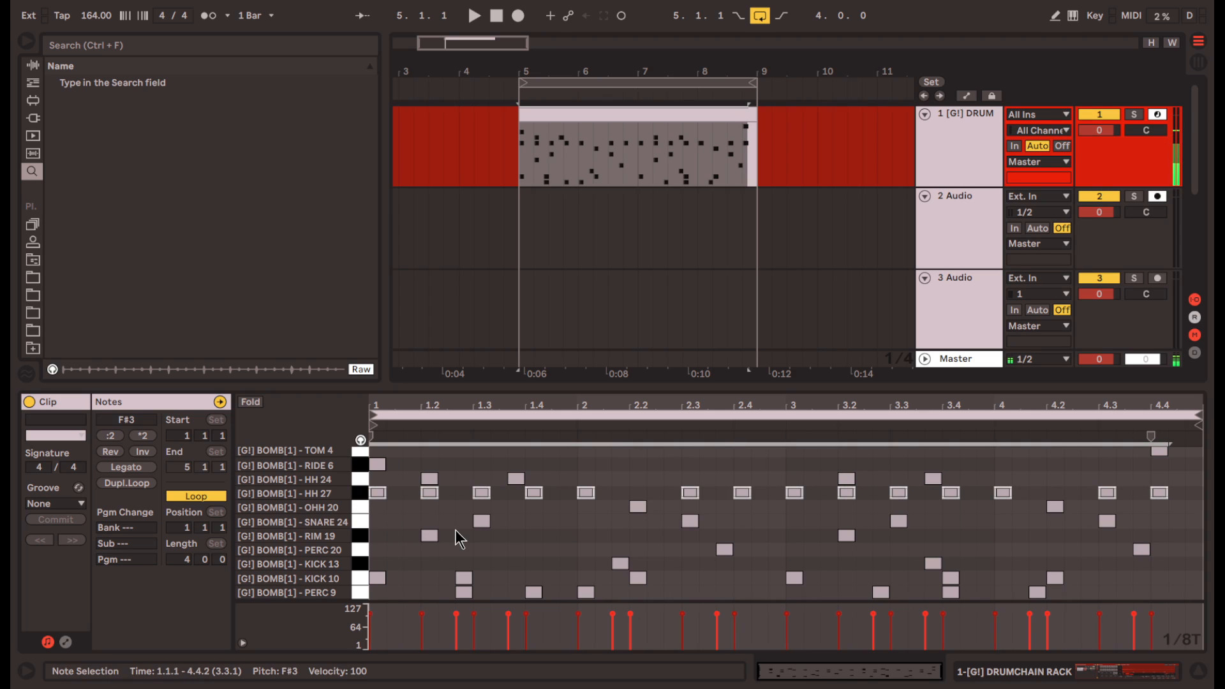
{"action": "scroll", "coordinate": [376, 501], "scroll_direction": "up", "scroll_amount": 4}
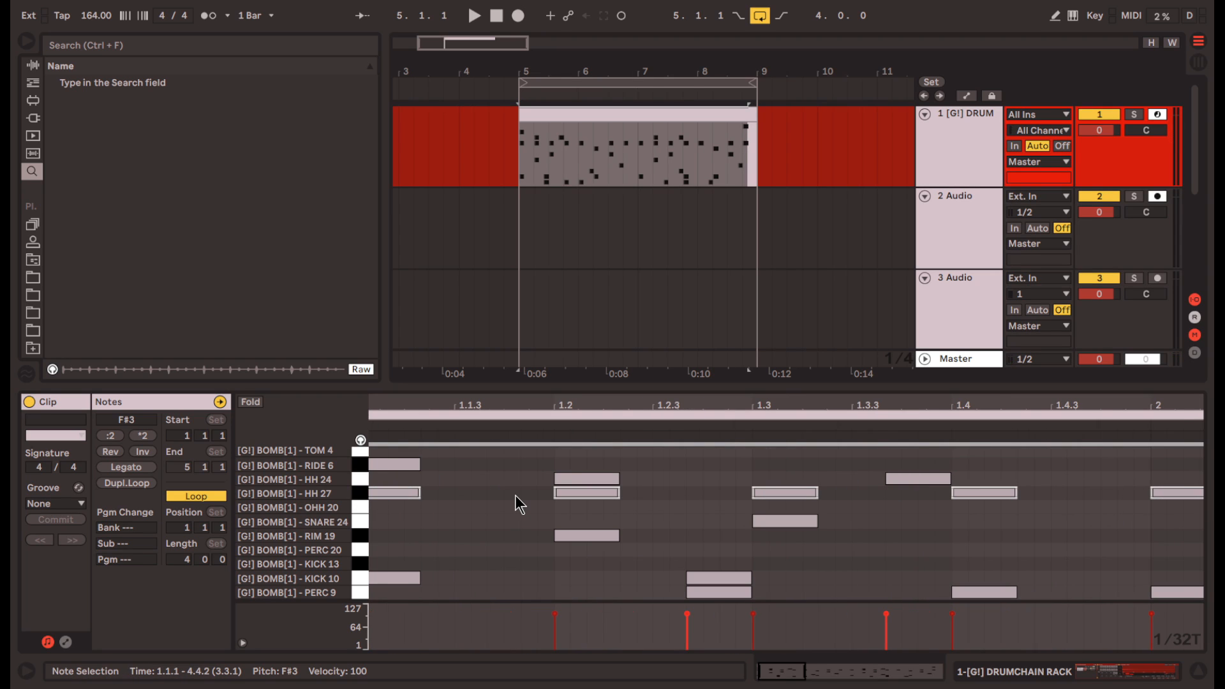
{"action": "scroll", "coordinate": [520, 497], "scroll_direction": "left", "scroll_amount": 1}
{"action": "mouse_move", "coordinate": [565, 495]}
{"action": "left_mouse_down"}
{"action": "mouse_move", "coordinate": [605, 494]}
{"action": "mouse_move", "coordinate": [587, 492]}
{"action": "left_mouse_up"}
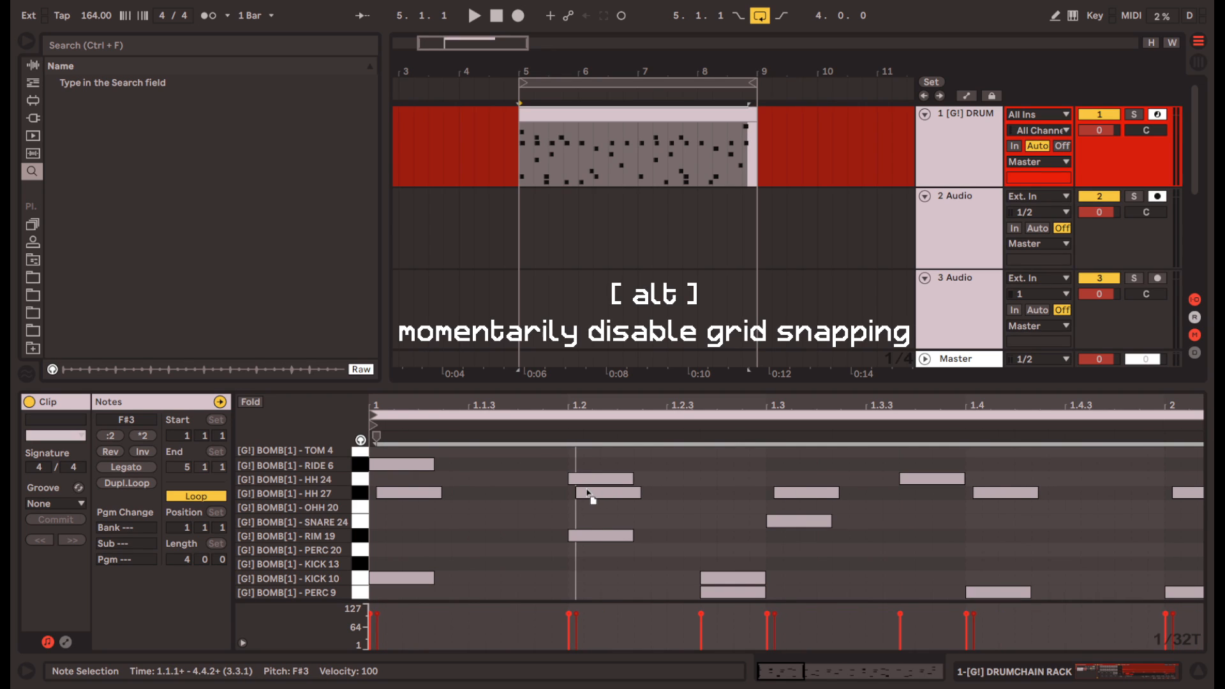
{"action": "left_click", "coordinate": [701, 500]}
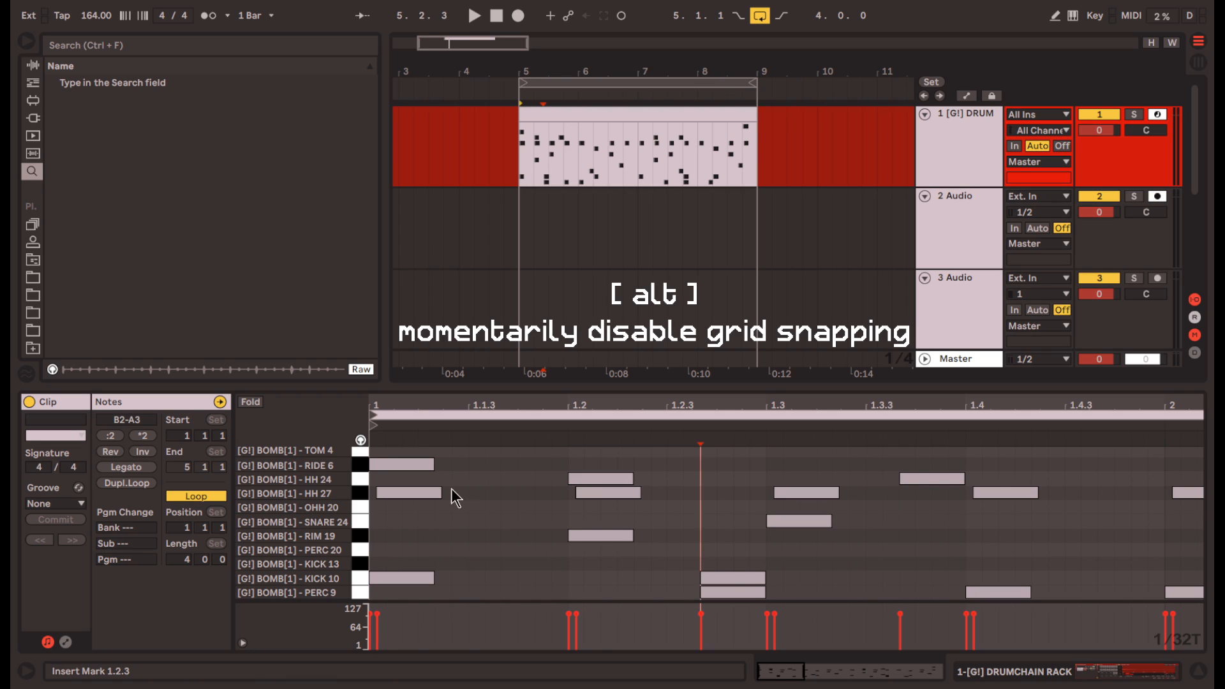
- Shift all HH 24 notes slightly later than the HH 27 notes, off the grid, and play the pattern
{"action": "left_click", "coordinate": [361, 479]}
{"action": "left_click_drag", "start_coordinate": [592, 480], "coordinate": [607, 479]}
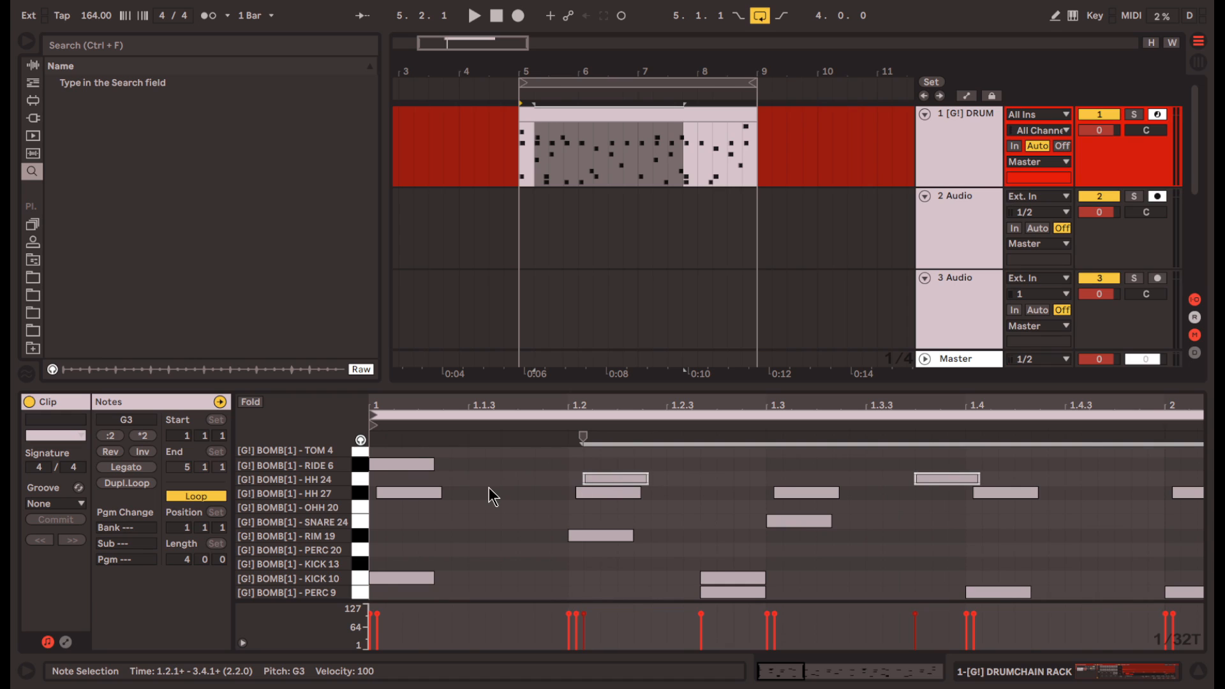
{"action": "scroll", "coordinate": [451, 515], "scroll_direction": "down", "scroll_amount": 5}
{"action": "left_click", "coordinate": [575, 547]}
{"action": "key", "text": "space"}
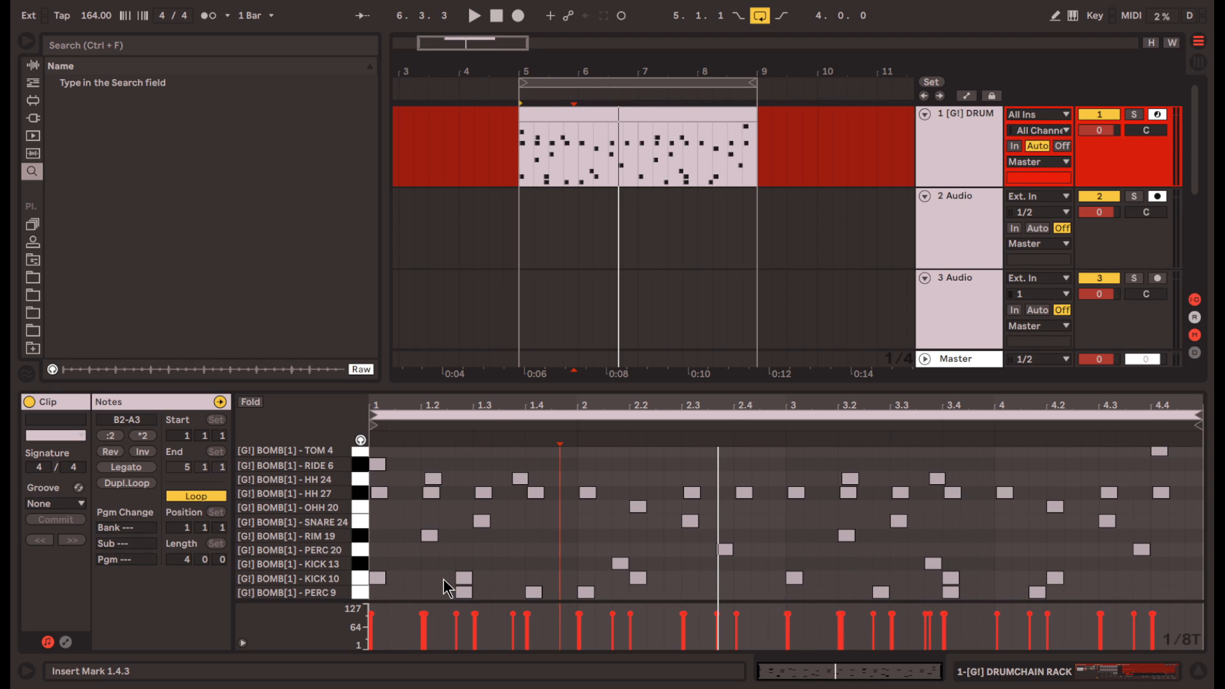
- Select the four syncopated KICK 10 notes, excluding those starting bars 1 and 3, and nudge them slightly earlier off the grid
{"action": "left_click_drag", "start_coordinate": [435, 579], "coordinate": [647, 581]}
{"action": "left_click_drag", "start_coordinate": [930, 578], "coordinate": [1099, 581]}
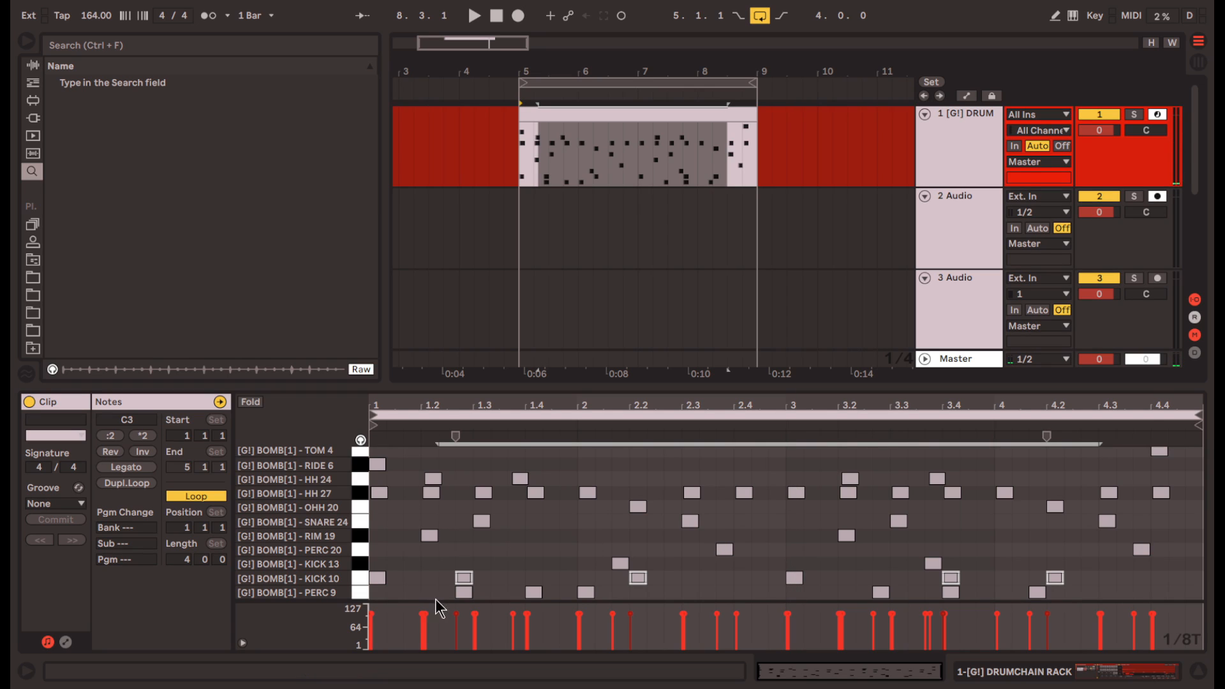
{"action": "scroll", "coordinate": [439, 586], "scroll_direction": "up", "scroll_amount": 10}
{"action": "left_click_drag", "start_coordinate": [596, 580], "coordinate": [585, 582]}
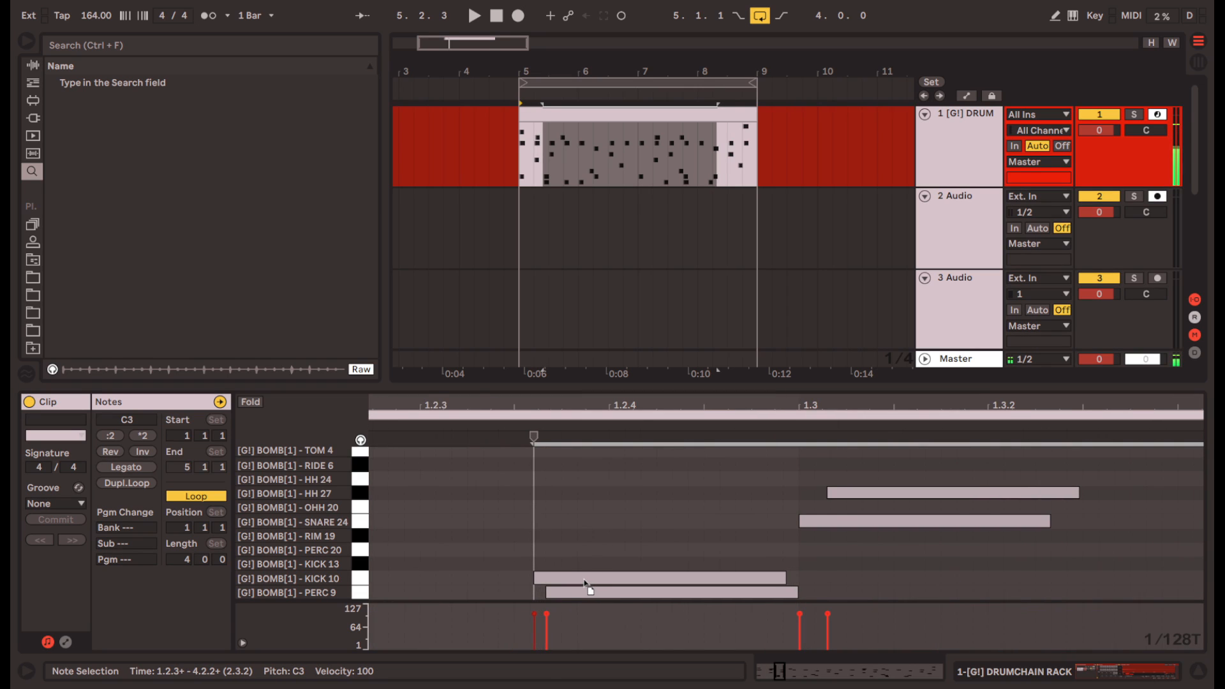
- Select all SNARE 24 notes and nudge them slightly earlier, off the grid
{"action": "scroll", "coordinate": [644, 561], "scroll_direction": "down", "scroll_amount": 5}
{"action": "left_click", "coordinate": [363, 524]}
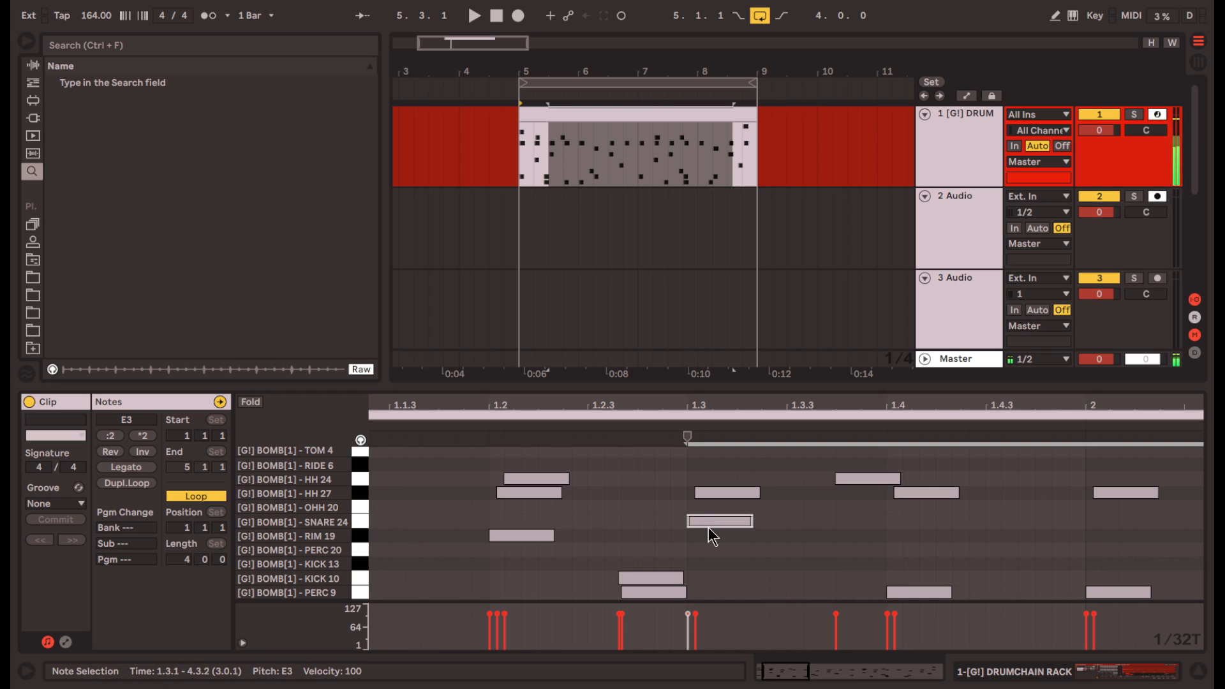
{"action": "scroll", "coordinate": [709, 521], "scroll_direction": "up", "scroll_amount": 5}
{"action": "scroll", "coordinate": [710, 519], "scroll_direction": "down", "scroll_amount": 6}
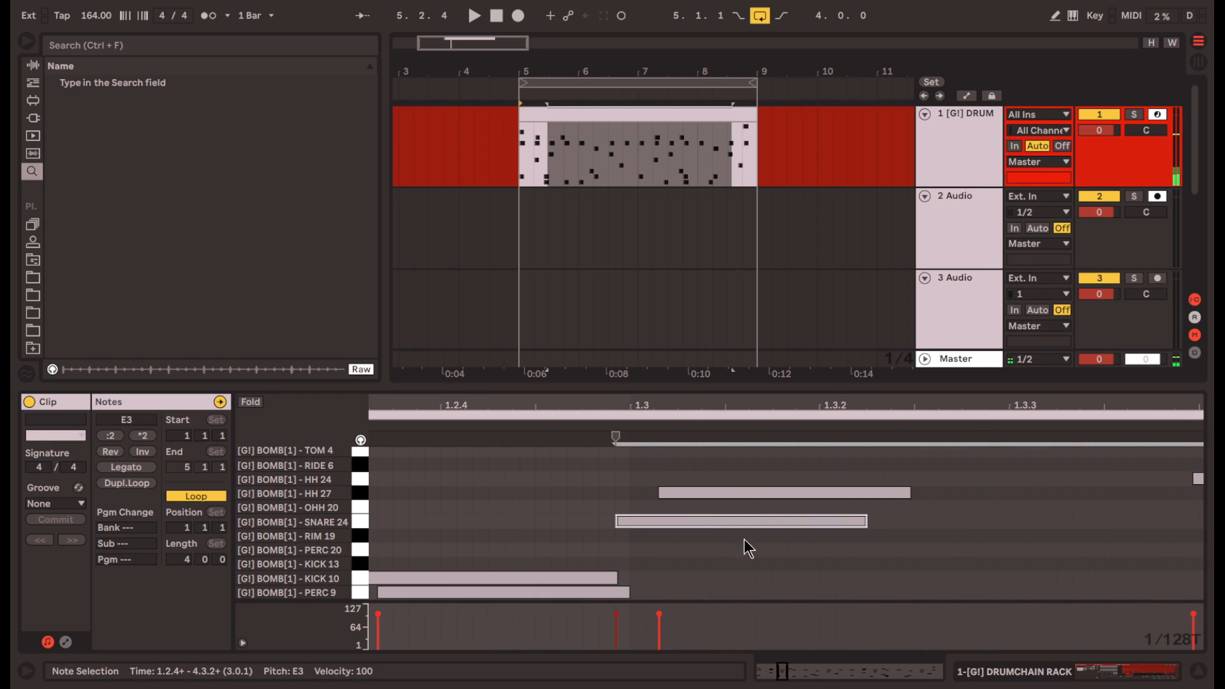
{"action": "left_click", "coordinate": [710, 570]}
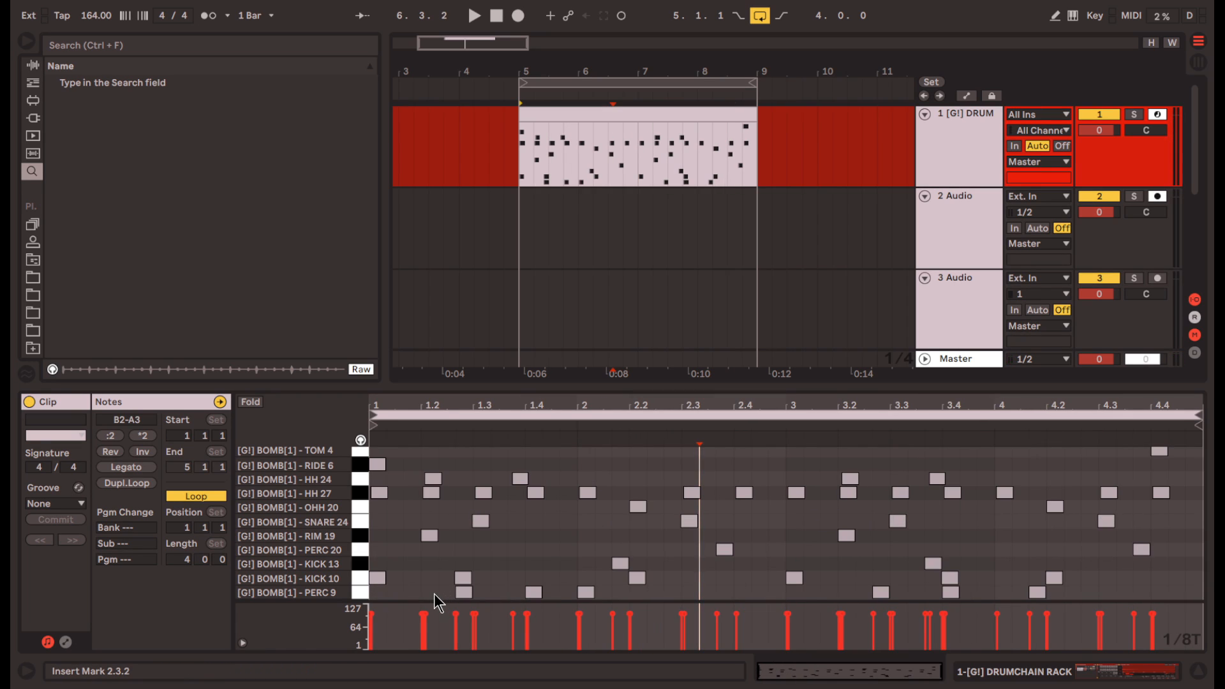
- Ramp the velocities of the first three PERC 9 notes upward from 41 to 99
{"action": "left_click_drag", "start_coordinate": [434, 593], "coordinate": [565, 595]}
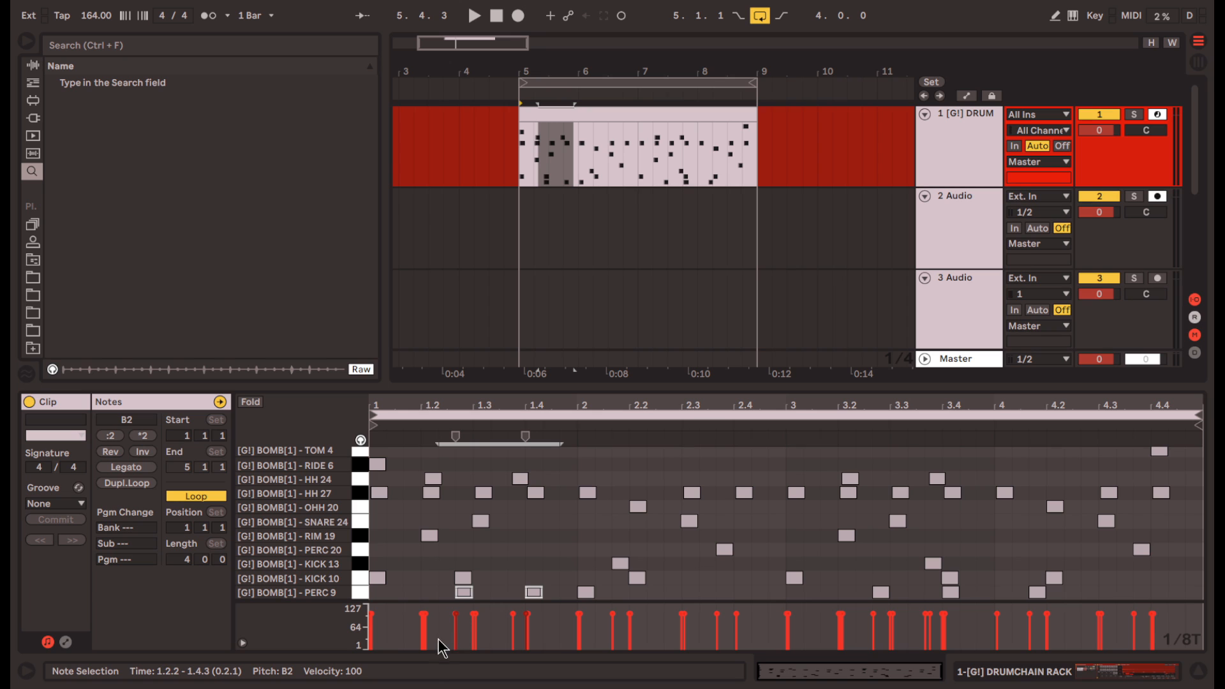
{"action": "left_click_drag", "start_coordinate": [561, 594], "coordinate": [616, 595]}
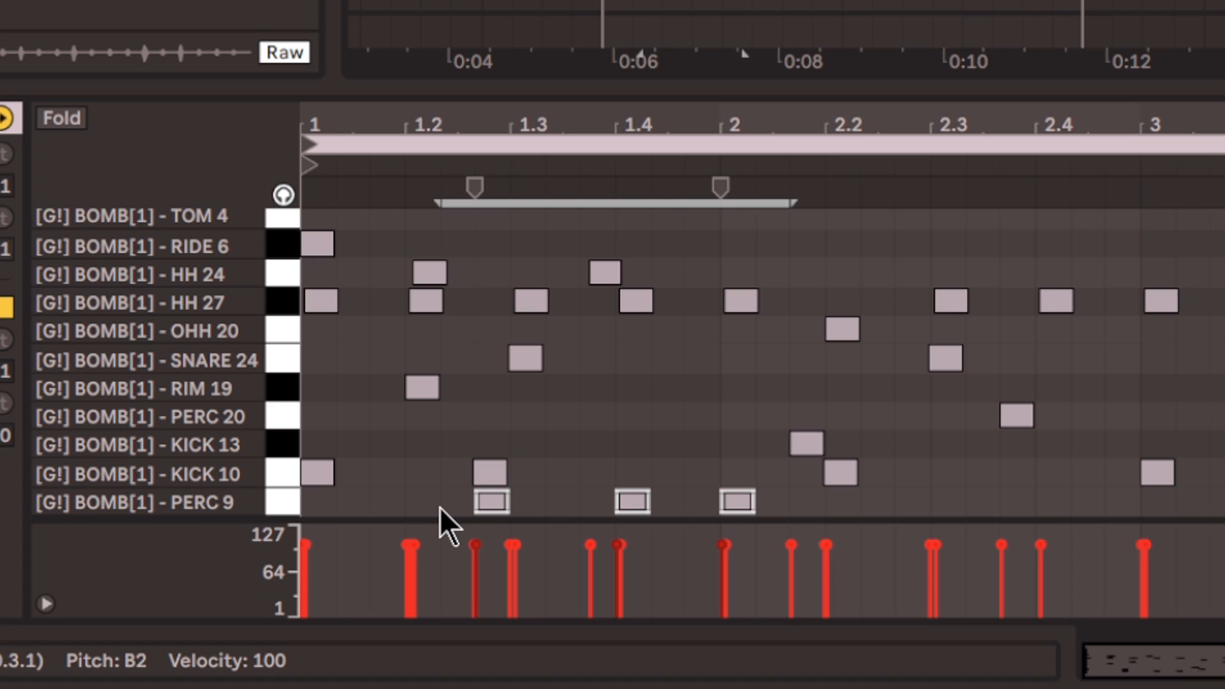
{"action": "left_click_drag", "start_coordinate": [439, 508], "coordinate": [783, 504]}
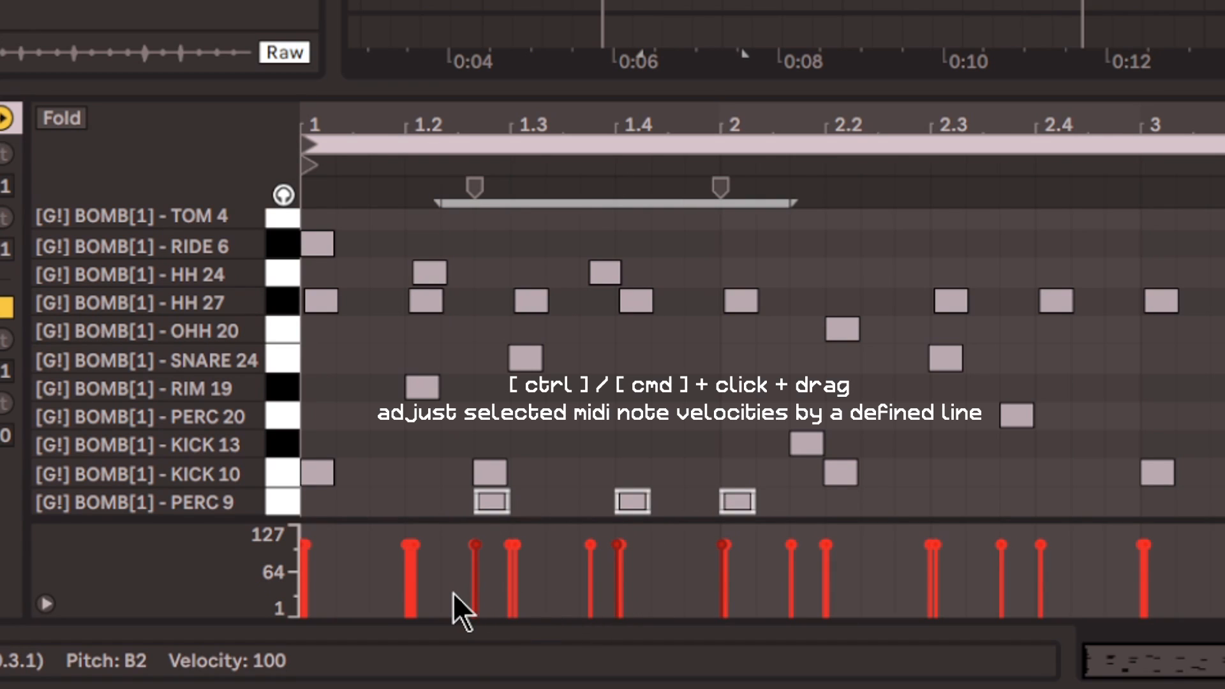
{"action": "left_click_drag", "start_coordinate": [453, 592], "coordinate": [745, 541]}
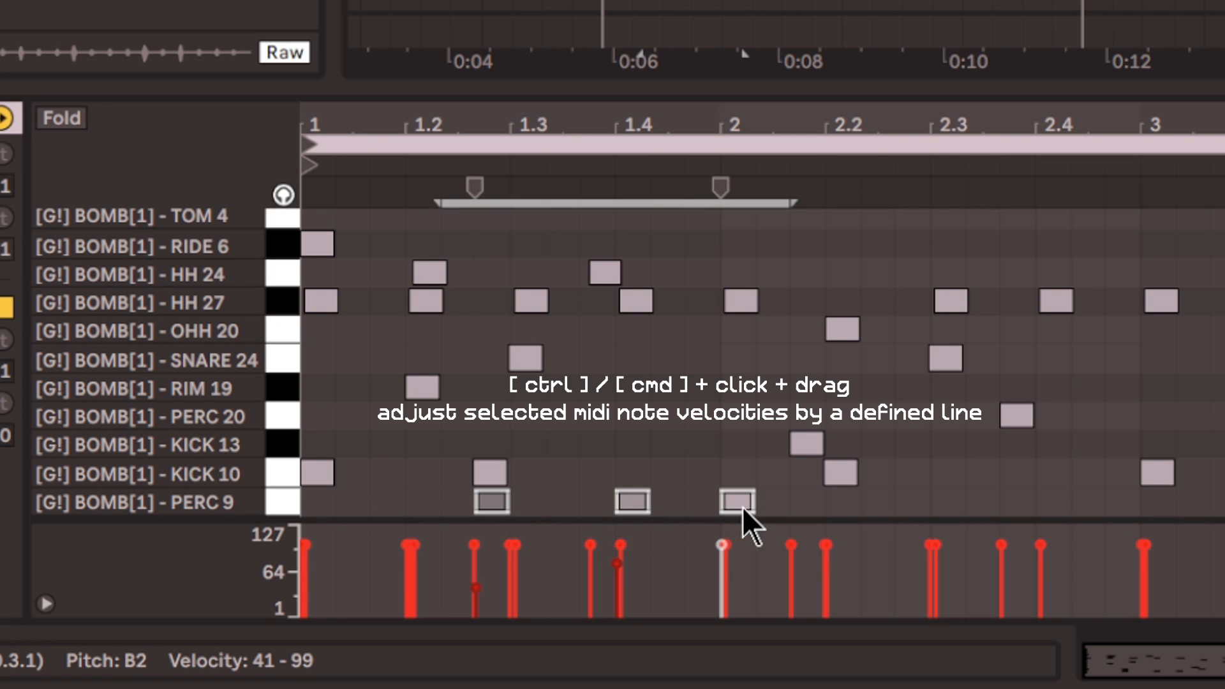
- Shift the PERC 9 notes slightly later off the grid and ramp up the velocities of the last three
{"action": "left_click", "coordinate": [423, 504]}
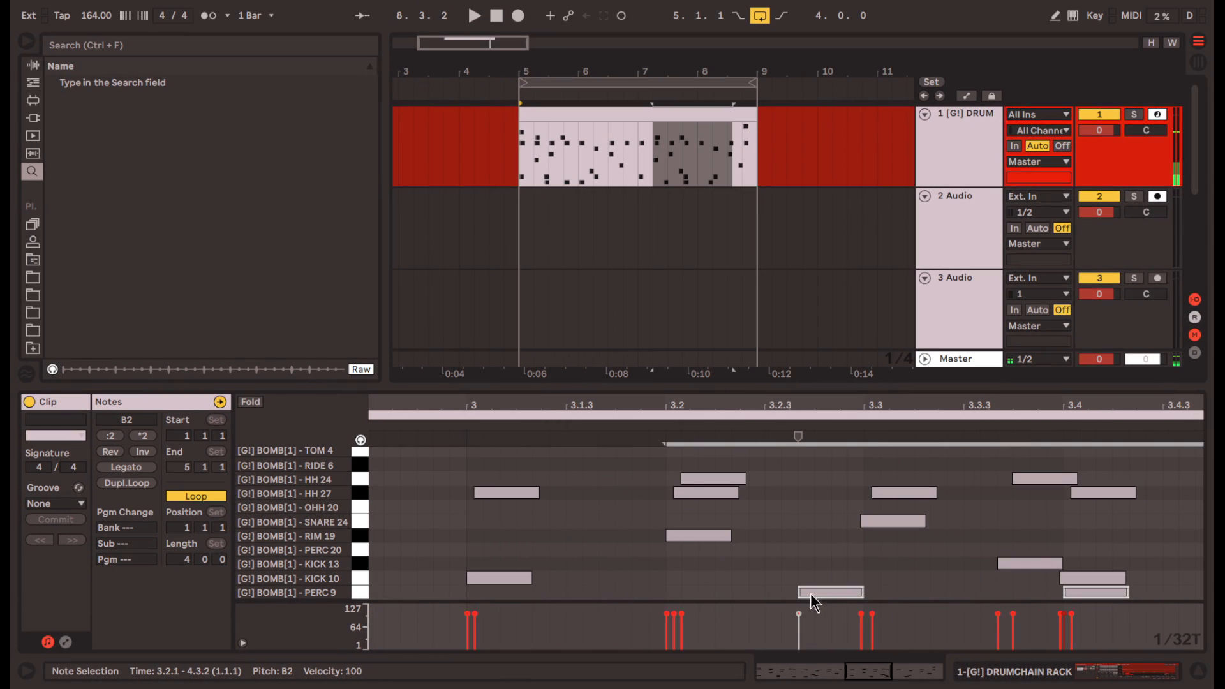
{"action": "left_click_drag", "start_coordinate": [811, 593], "coordinate": [819, 591]}
{"action": "scroll", "coordinate": [818, 591], "scroll_direction": "down", "scroll_amount": 5}
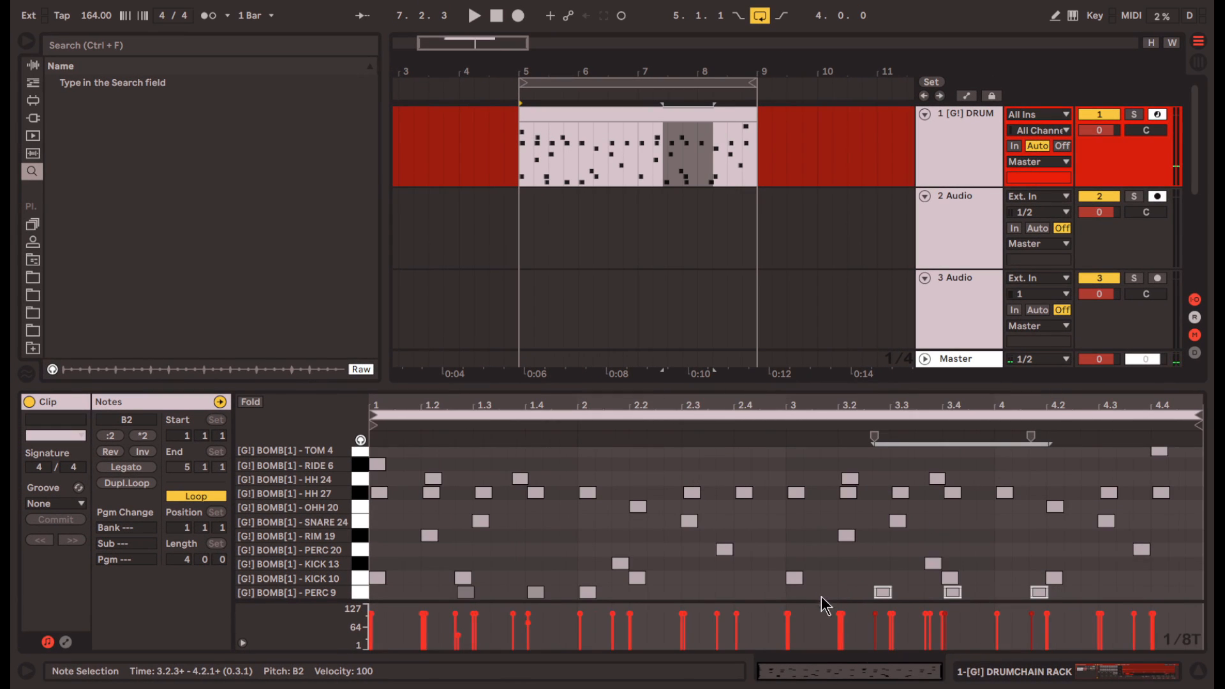
{"action": "left_click_drag", "start_coordinate": [864, 638], "coordinate": [1056, 623]}
{"action": "left_click", "coordinate": [884, 563]}
- Duplicate the drum clip and compare the red original with the green edited version during playback
{"action": "key", "text": "ctrl+d"}
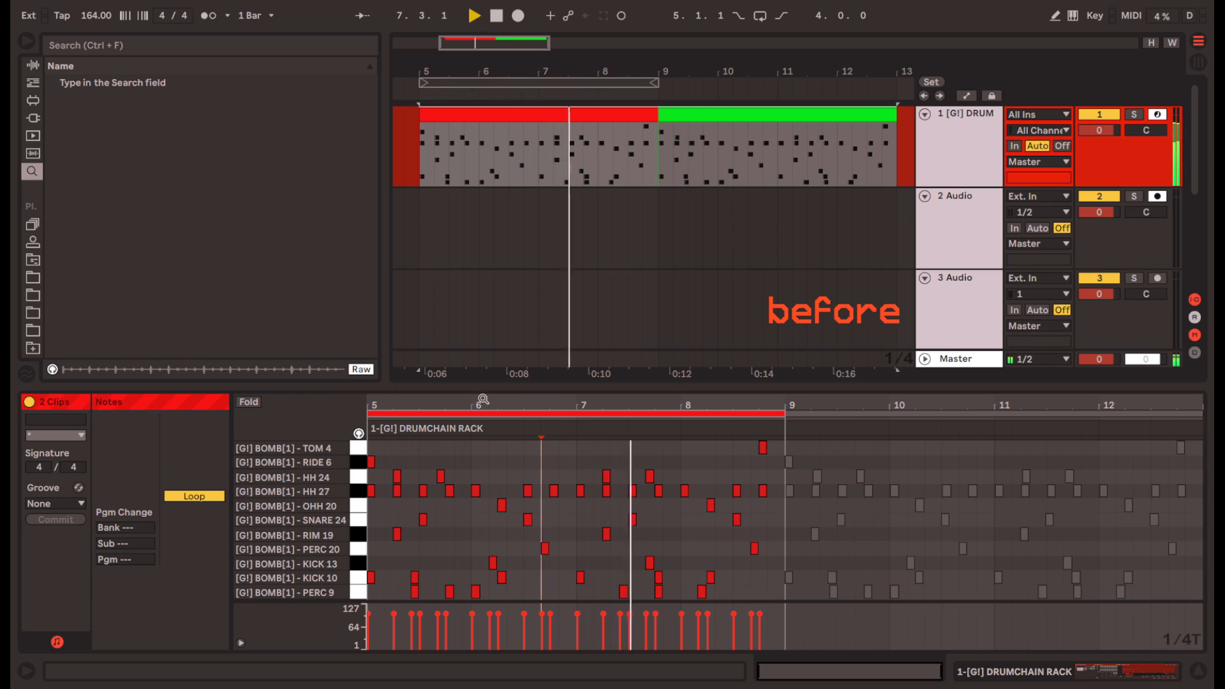
{"action": "left_click", "coordinate": [874, 423]}
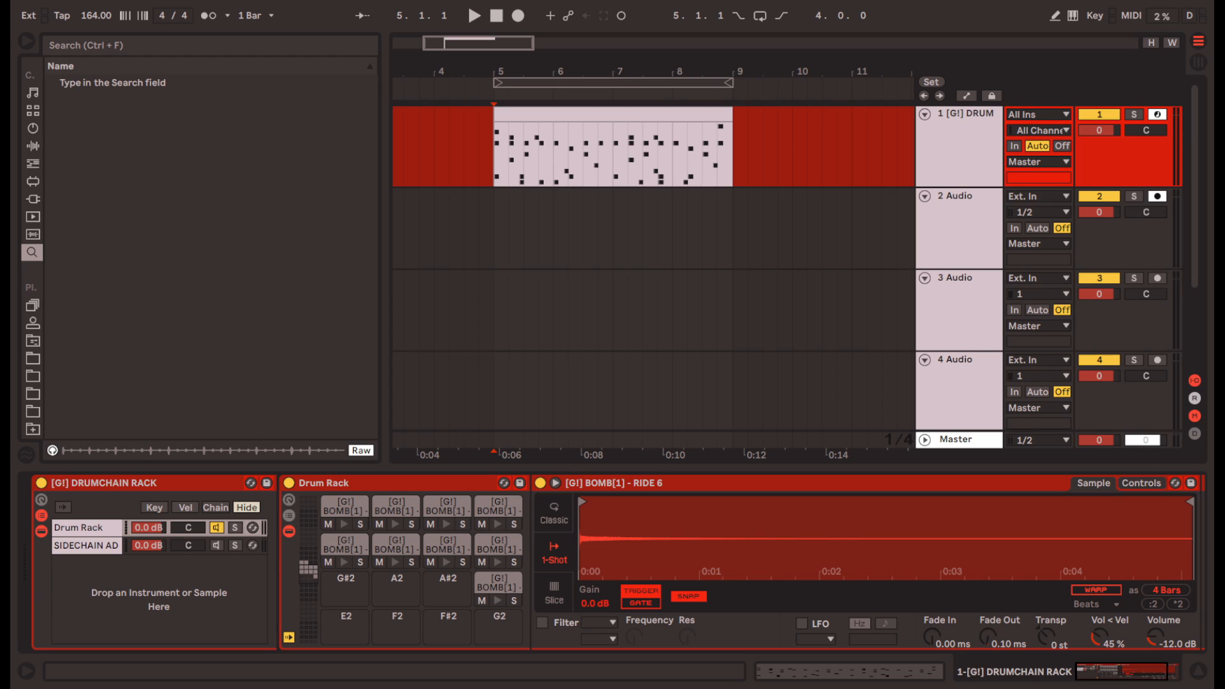
- Add the Delay audio effect after the HH 27 sample in the Drum Rack
{"action": "left_click", "coordinate": [33, 146]}
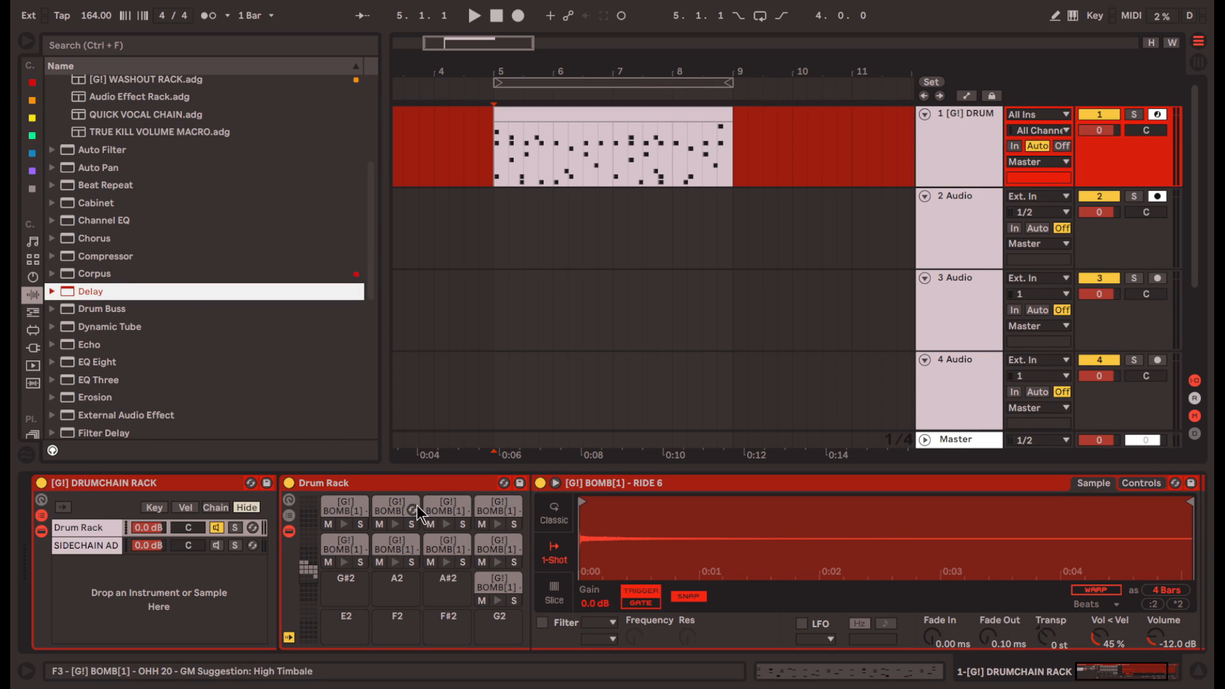
{"action": "left_click", "coordinate": [448, 507]}
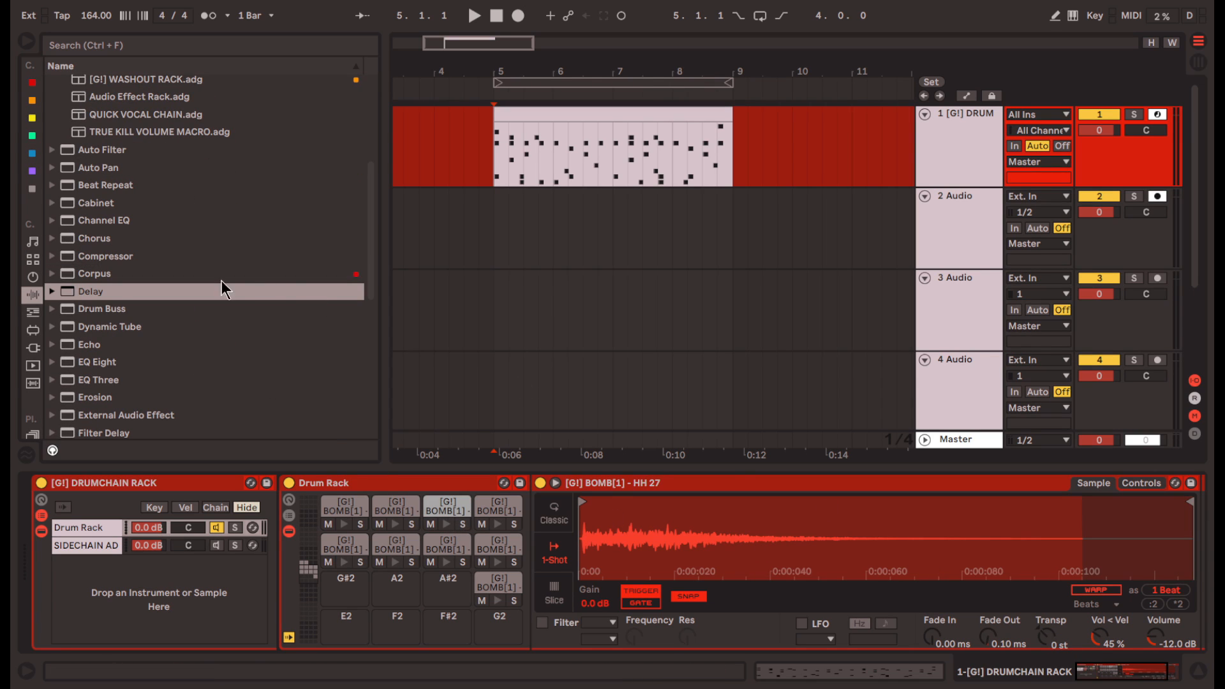
{"action": "left_click_drag", "start_coordinate": [236, 291], "coordinate": [1173, 641]}
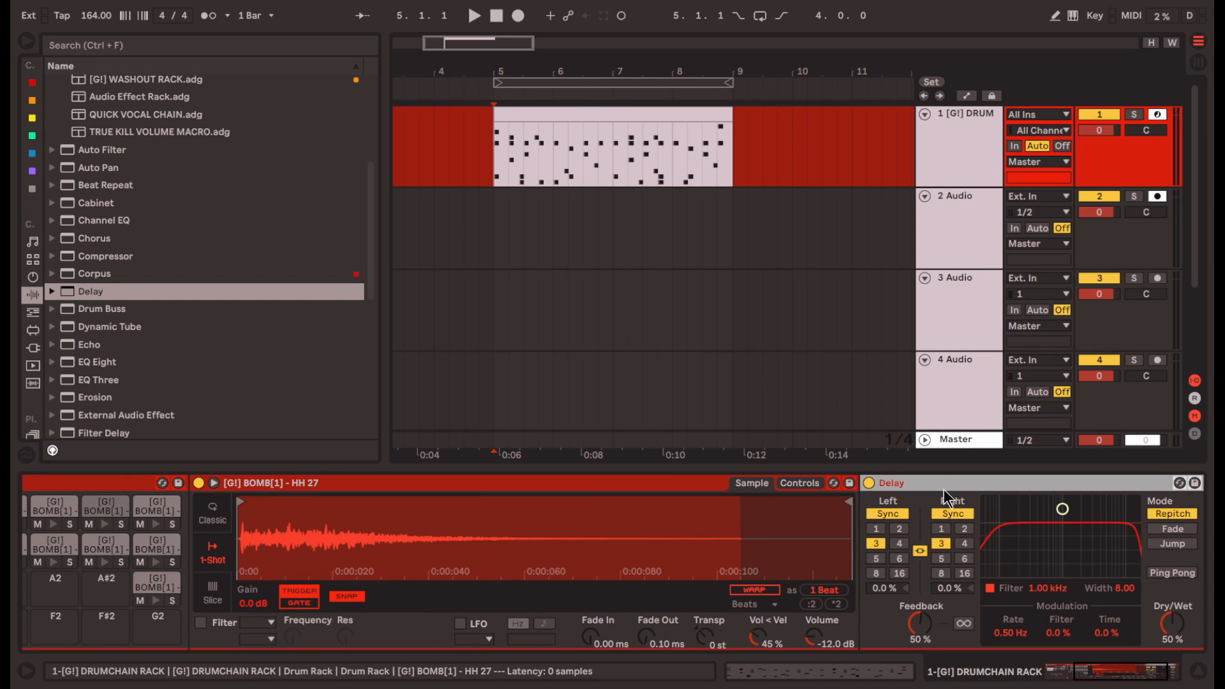
- Configure the Delay with 100% Dry/Wet, 0% Feedback, the filter off and unsynced left and right times of 1.00 ms
{"action": "left_click_drag", "start_coordinate": [1173, 626], "coordinate": [1162, 600]}
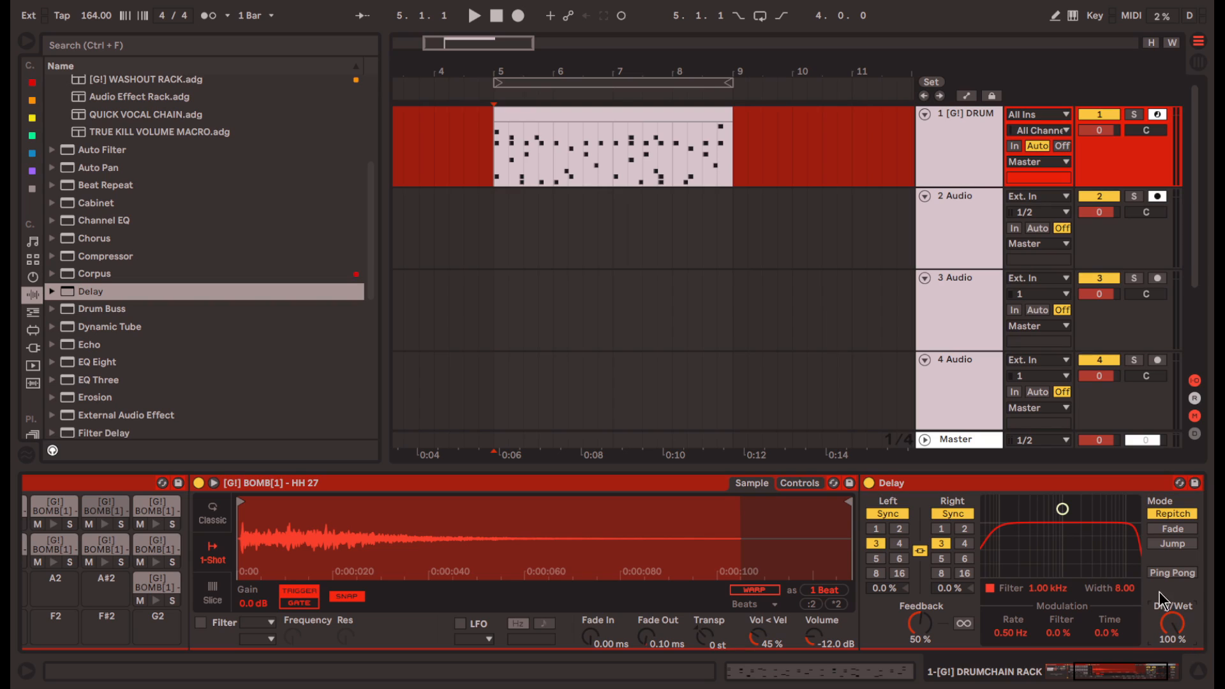
{"action": "left_click", "coordinate": [991, 587]}
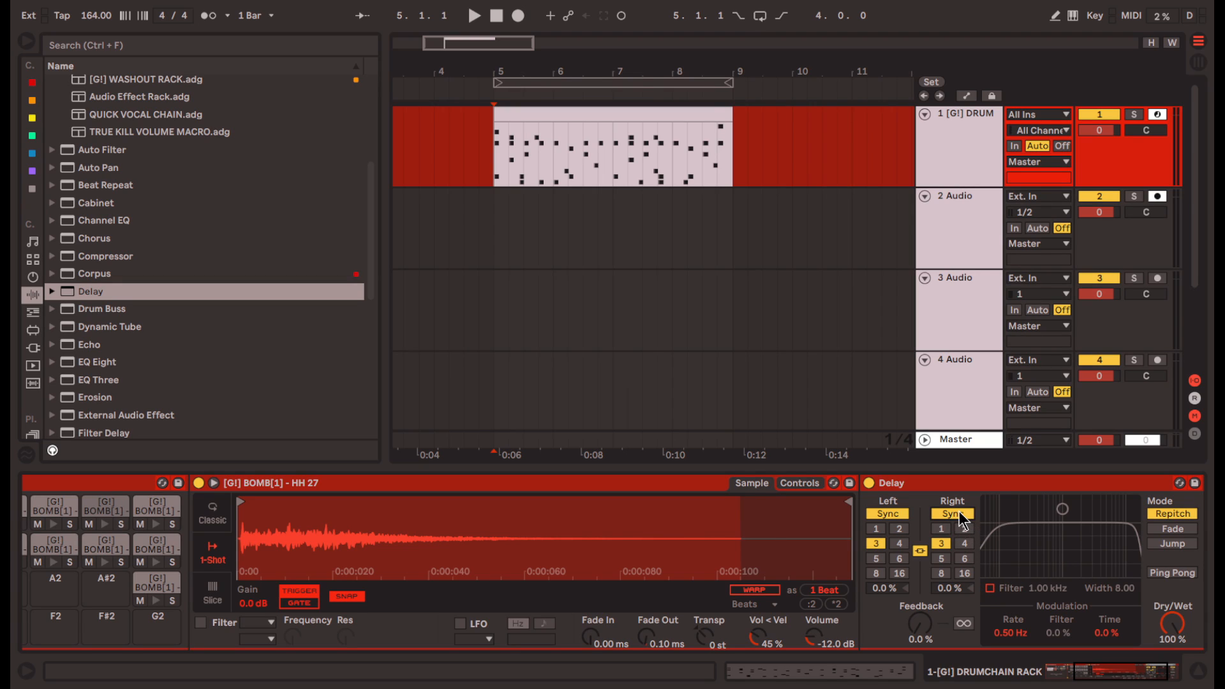
{"action": "left_click", "coordinate": [961, 517]}
{"action": "left_click_drag", "start_coordinate": [962, 561], "coordinate": [963, 609]}
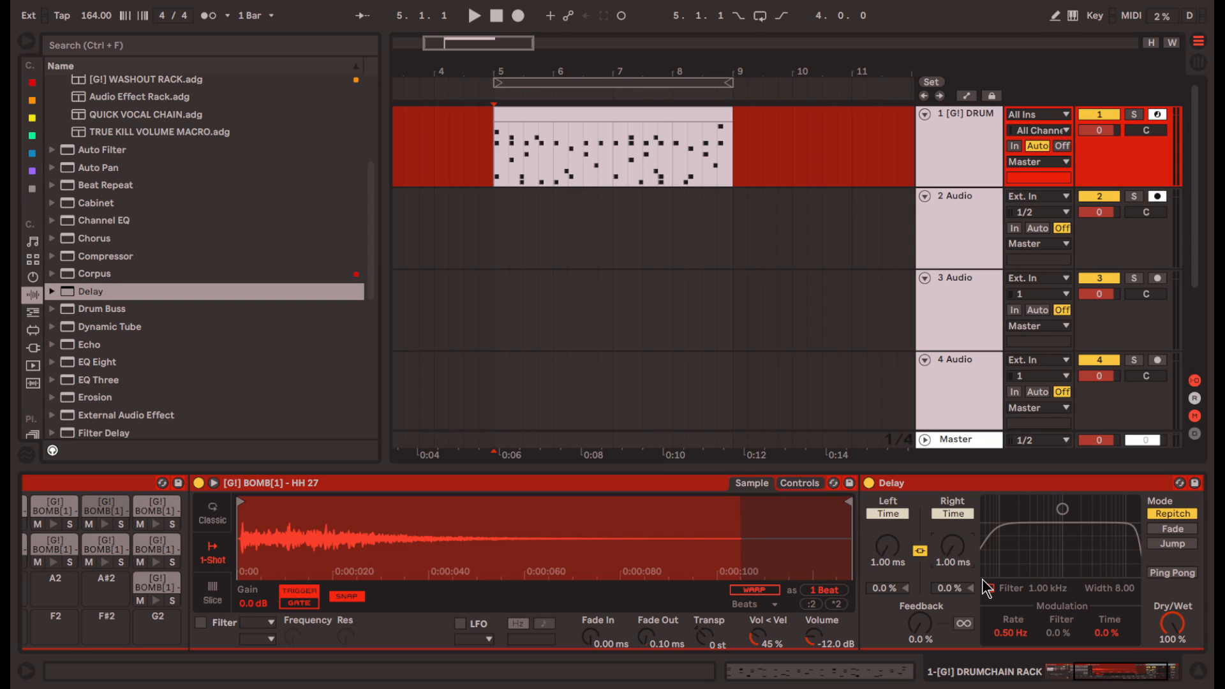
- Show the track delay settings and try a 45.00 ms delay on track 3 Audio, resetting it to 0.00 ms
{"action": "key", "text": "Return"}
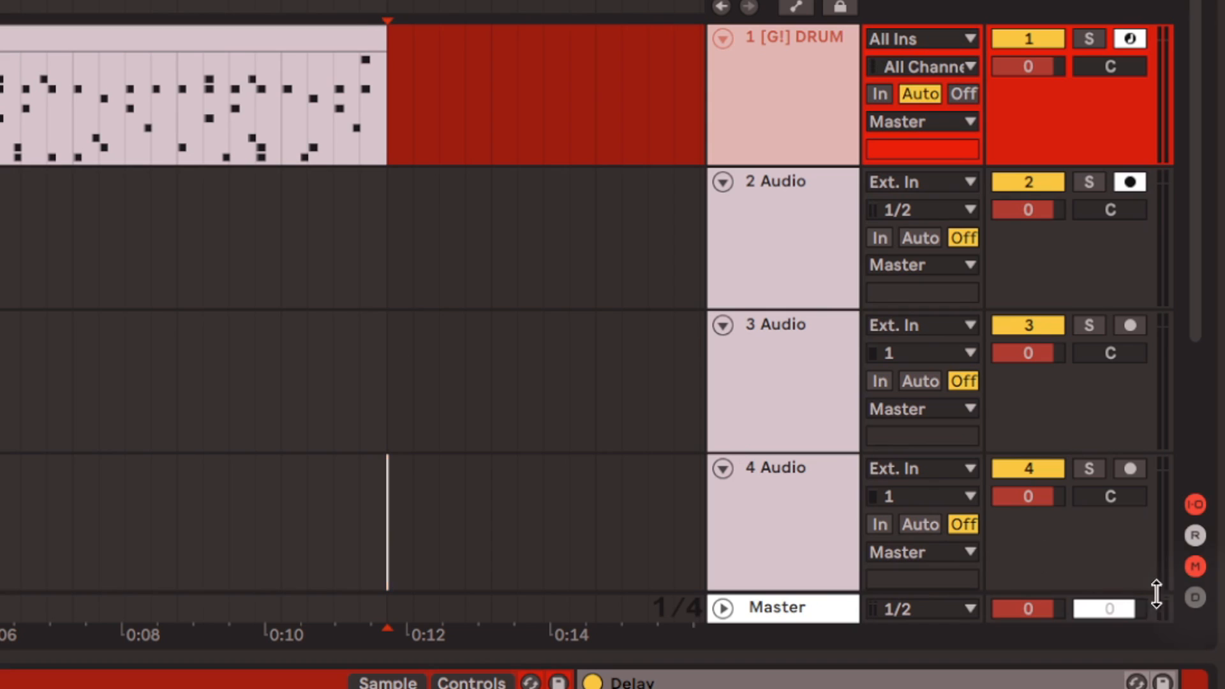
{"action": "left_click", "coordinate": [1195, 597]}
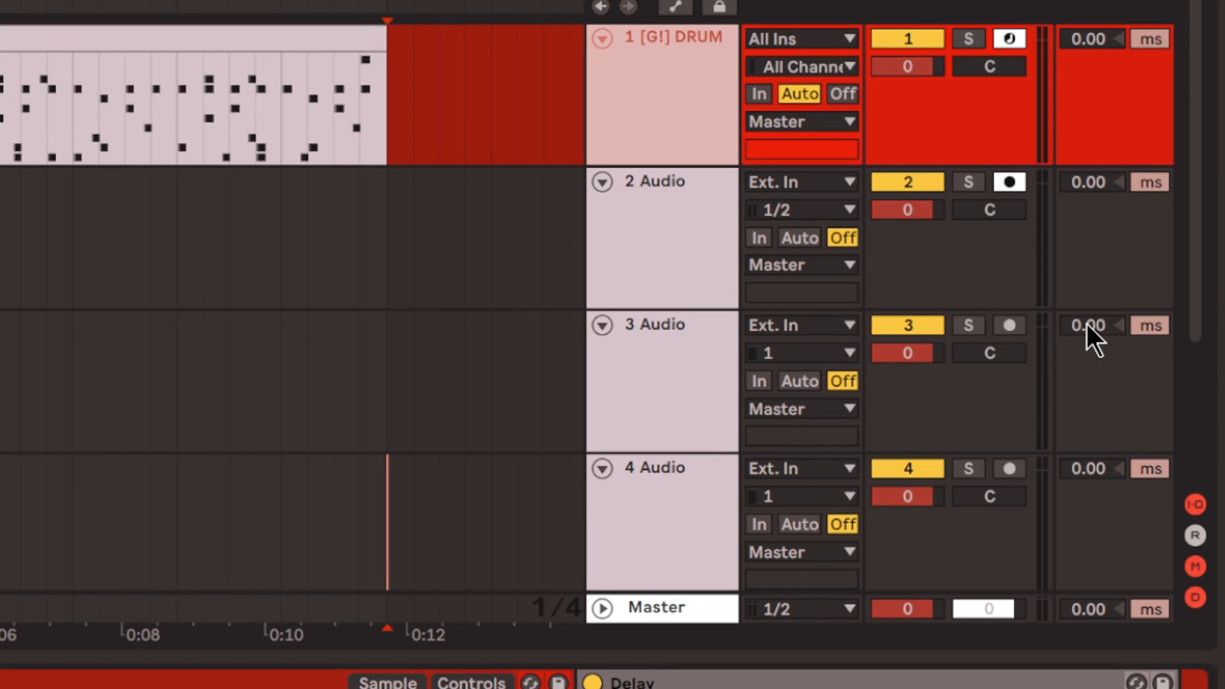
{"action": "left_click_drag", "start_coordinate": [1086, 323], "coordinate": [1086, 300]}
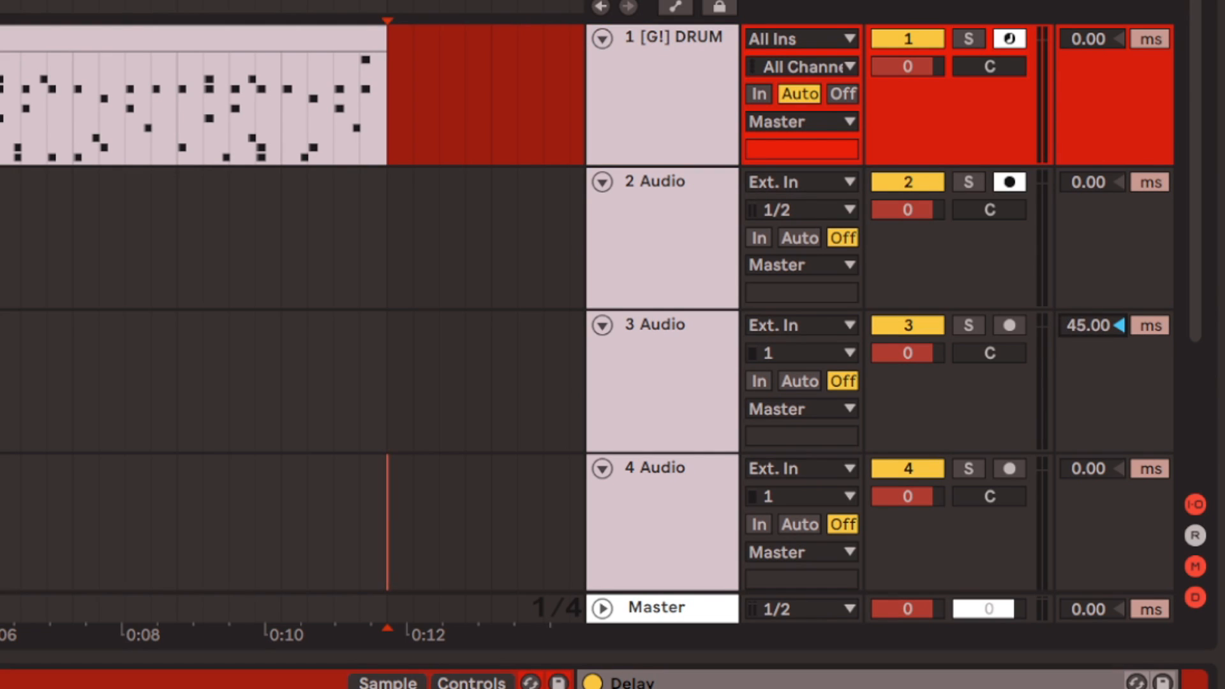
{"action": "left_click_drag", "start_coordinate": [1086, 325], "coordinate": [1086, 355]}
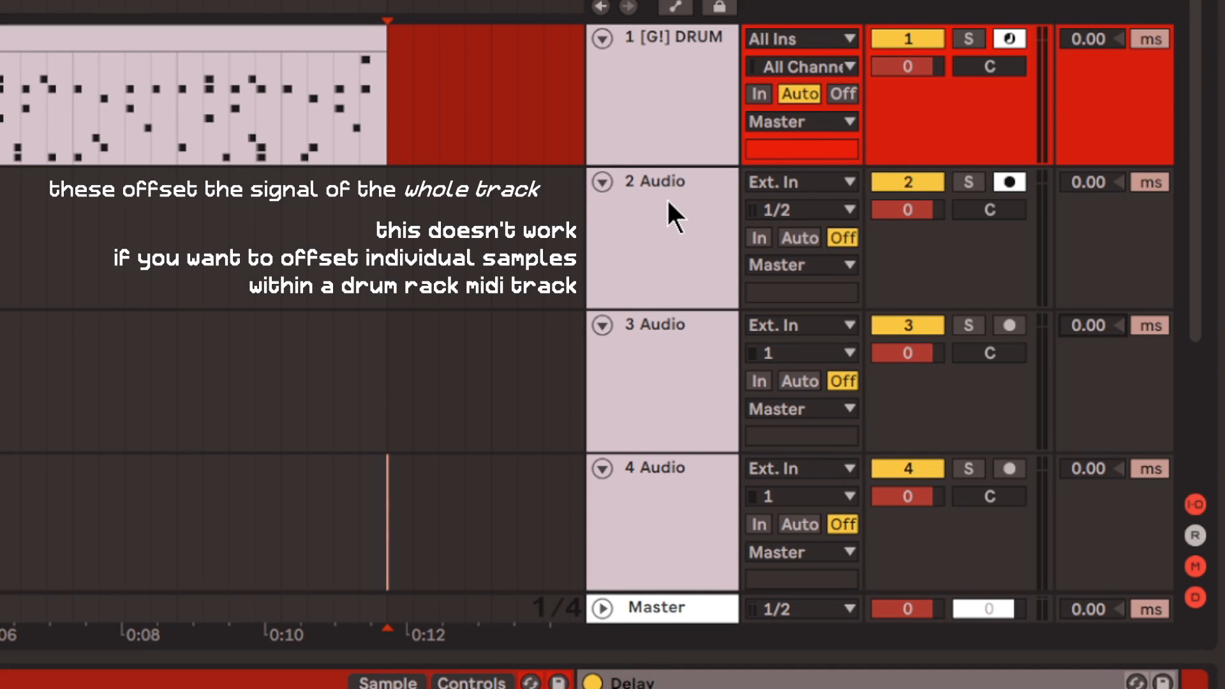
- Compare the red original clip with the green delayed version during playback, inspecting each track's Drum Rack samples
{"action": "left_click", "coordinate": [640, 94]}
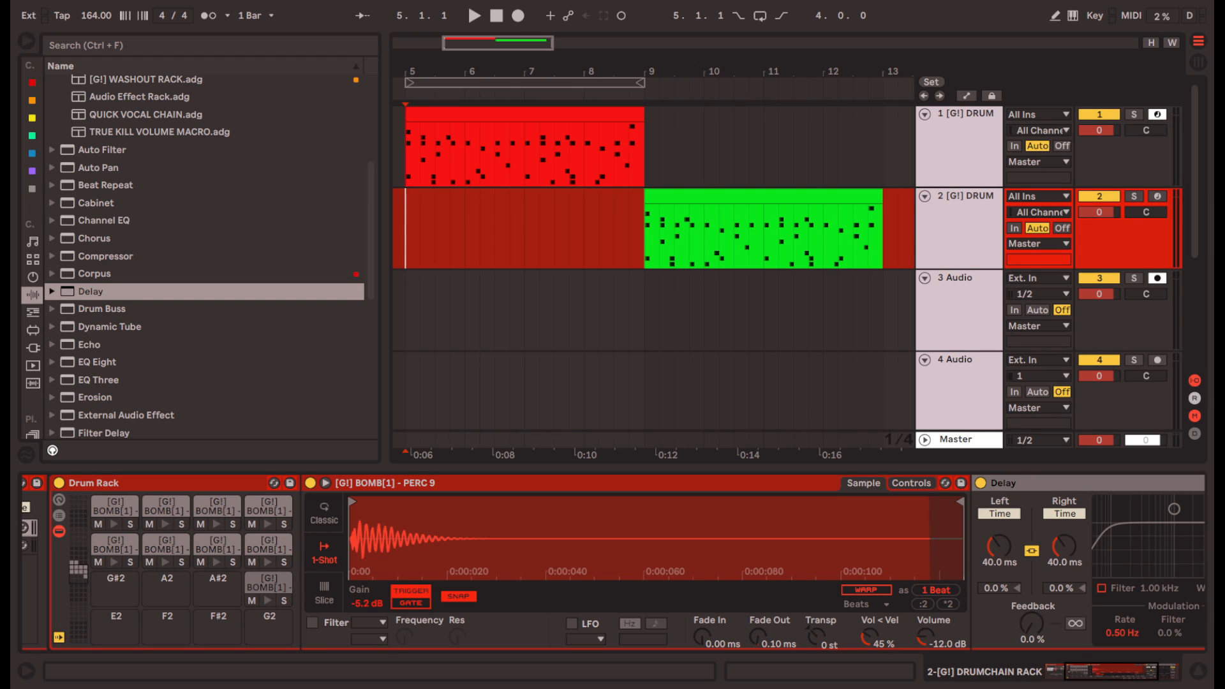
{"action": "left_click", "coordinate": [646, 235]}
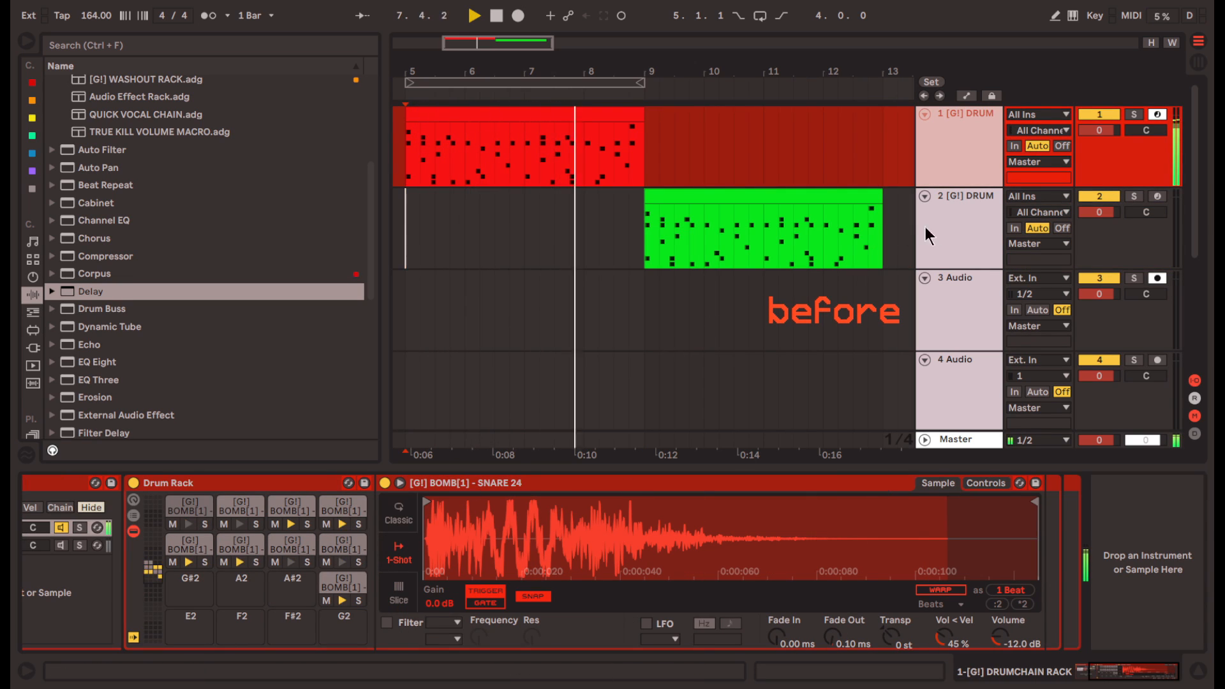
{"action": "left_click", "coordinate": [964, 220]}
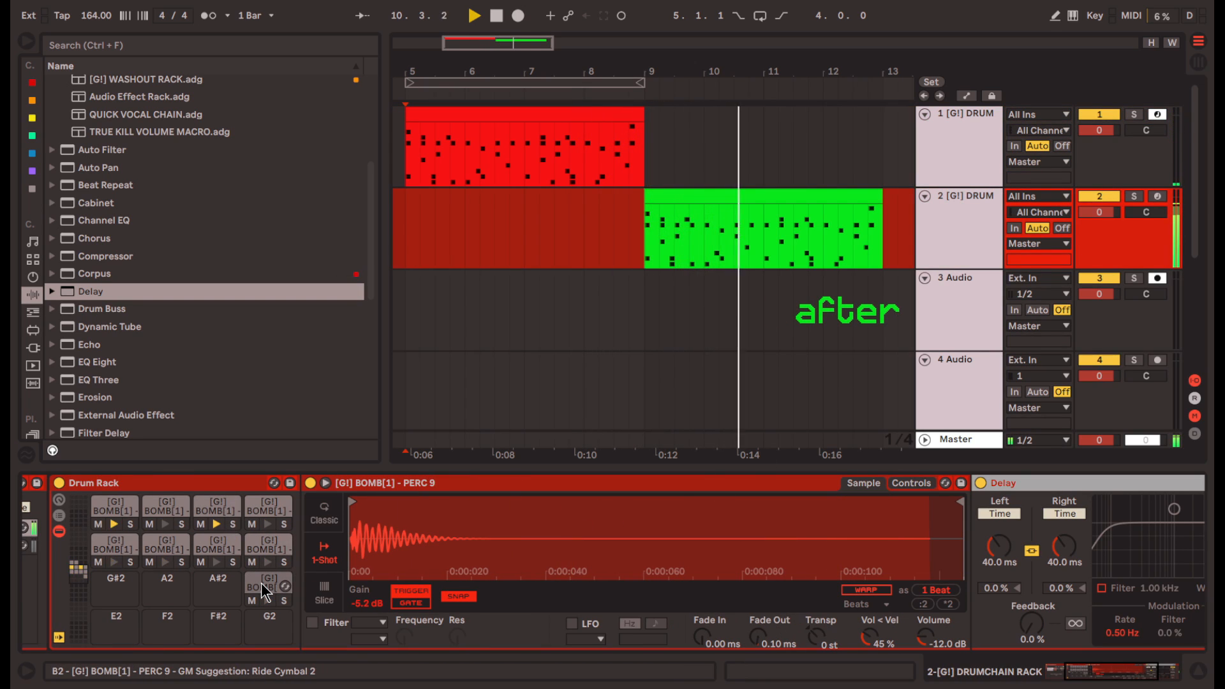
{"action": "left_click", "coordinate": [215, 545]}
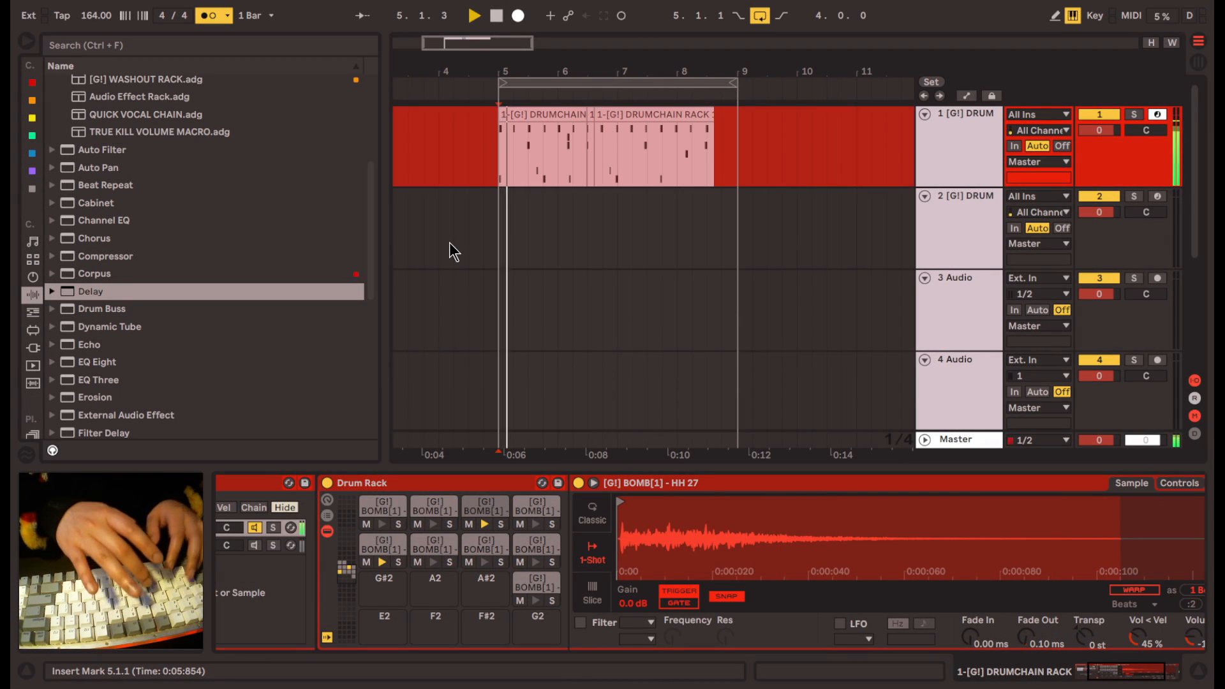
- Record a four-bar drum pattern of HH 27, snare, open hat and kick hits live from the computer keyboard
{"action": "key", "text": "a"}
{"action": "key", "text": "t"}
{"action": "key", "text": "t"}
{"action": "key", "text": "d"}
{"action": "key", "text": "t"}
{"action": "key", "text": "w"}
{"action": "key", "text": "t"}
{"action": "key", "text": "a"}
{"action": "key", "text": "t"}
{"action": "key", "text": "d"}
{"action": "key", "text": "t"}
{"action": "key", "text": "a"}
{"action": "key", "text": "t"}
{"action": "key", "text": "t"}
{"action": "key", "text": "a"}
{"action": "key", "text": "f"}
{"action": "key", "text": "t"}
{"action": "key", "text": "d"}
{"action": "key", "text": "t"}
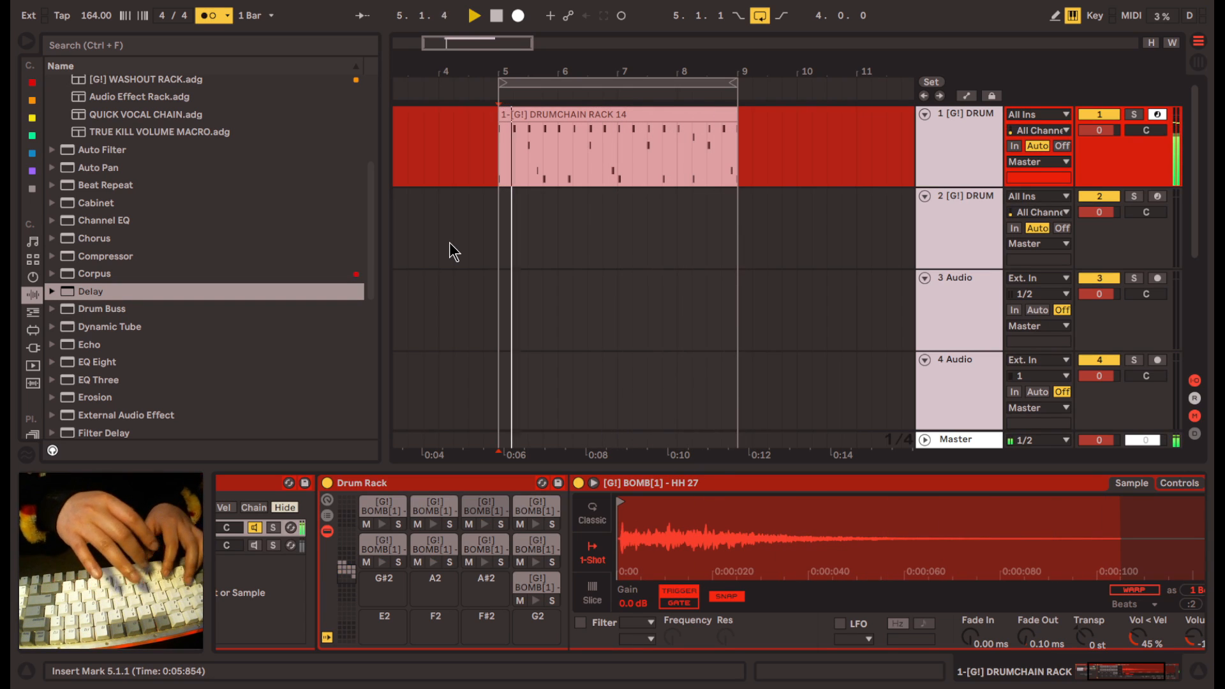
{"action": "key", "text": "space"}
- Audition the recorded clip and compress all its notes slightly in time by pulling the end of the selection earlier
{"action": "left_click", "coordinate": [636, 116]}
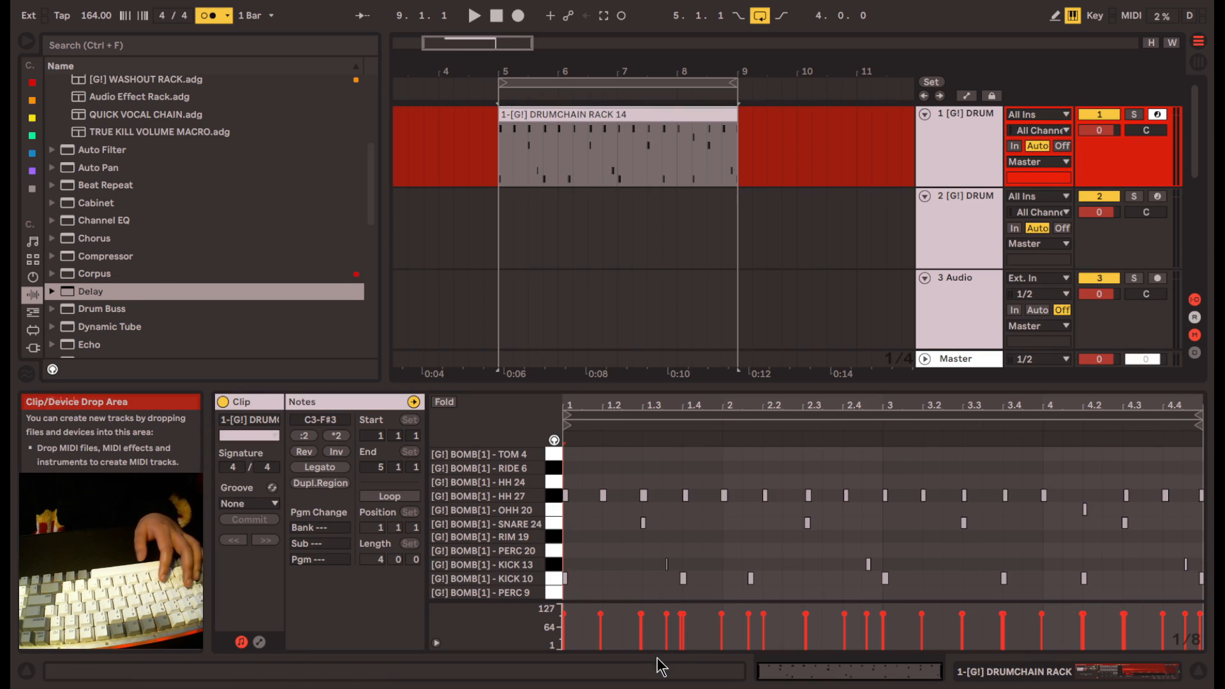
{"action": "key", "text": "space"}
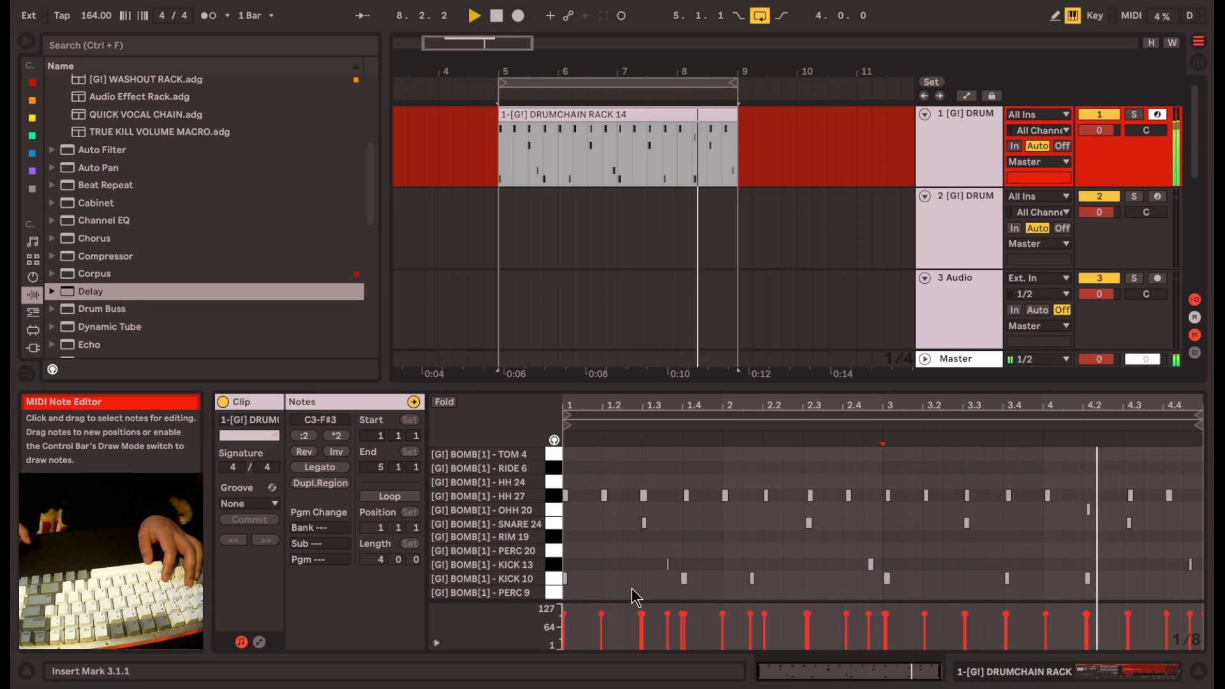
{"action": "key", "text": "space"}
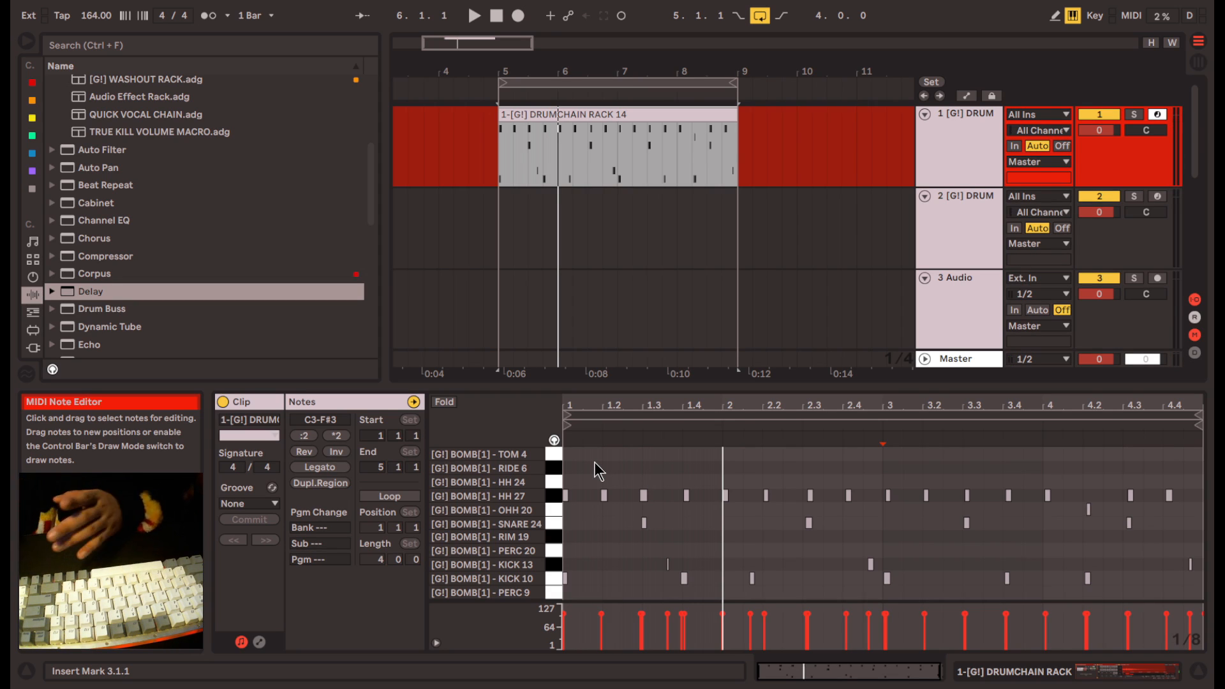
{"action": "mouse_move", "coordinate": [600, 467]}
{"action": "left_mouse_down"}
{"action": "mouse_move", "coordinate": [686, 541]}
{"action": "mouse_move", "coordinate": [1098, 590]}
{"action": "mouse_move", "coordinate": [1188, 590]}
{"action": "mouse_move", "coordinate": [1182, 565]}
{"action": "left_mouse_up"}
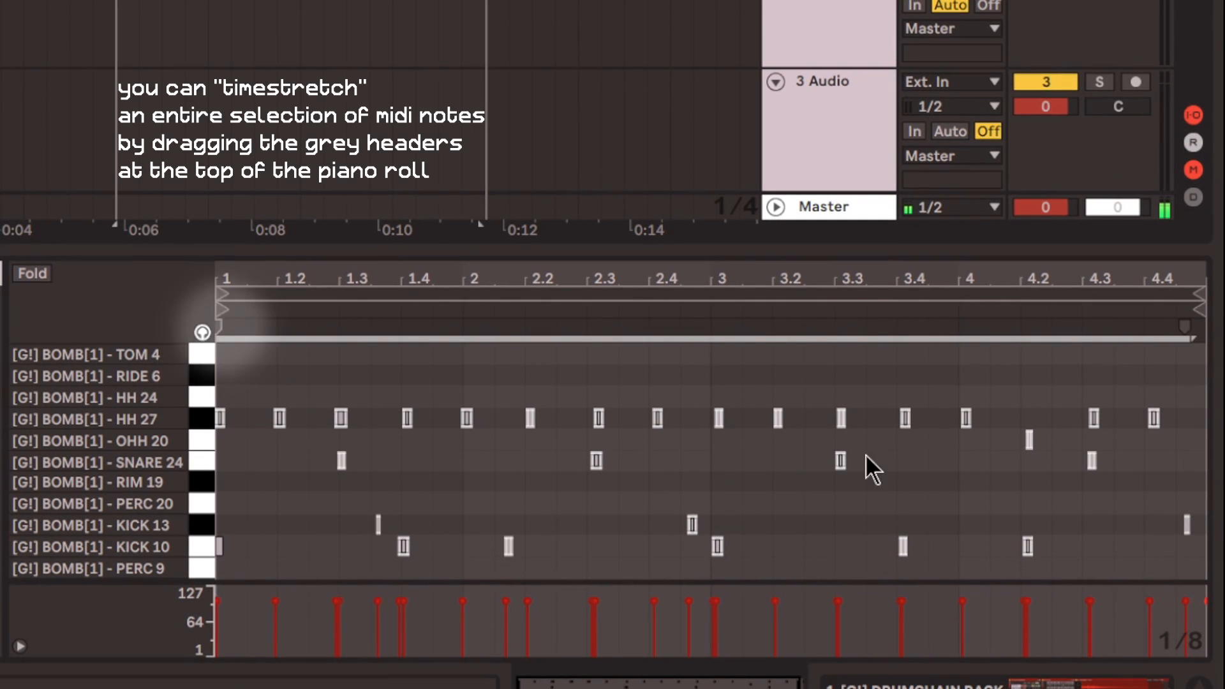
{"action": "left_click_drag", "start_coordinate": [216, 327], "coordinate": [216, 327]}
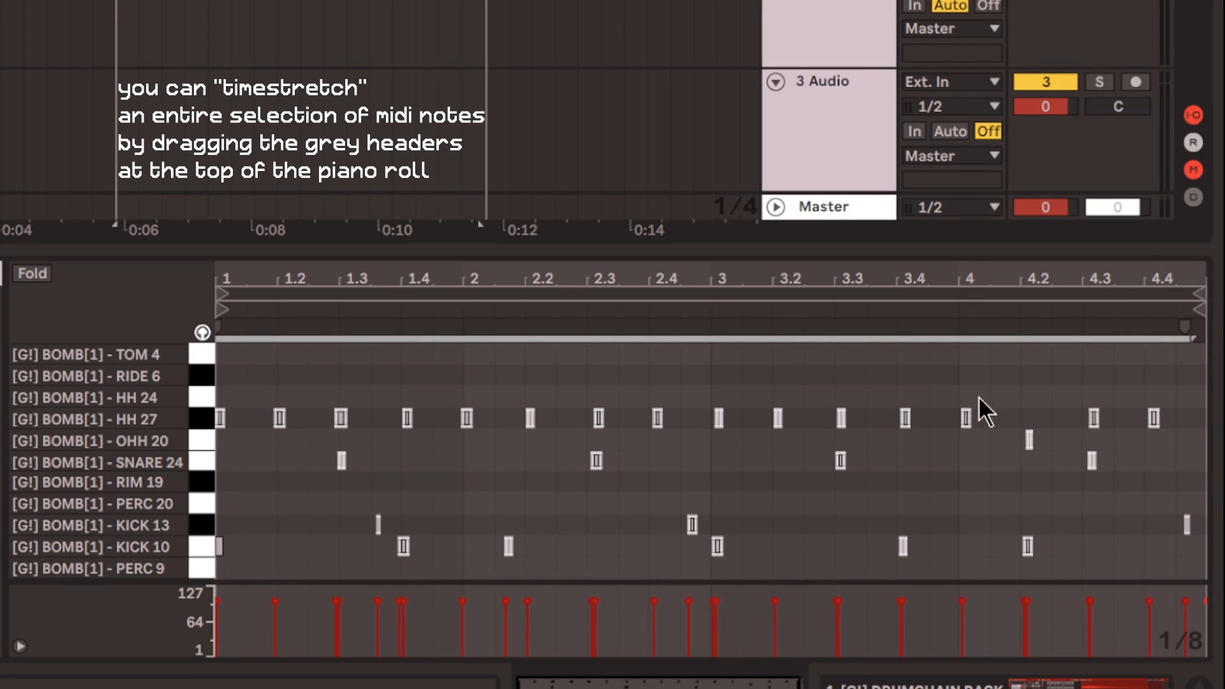
{"action": "left_click_drag", "start_coordinate": [1184, 324], "coordinate": [1178, 323]}
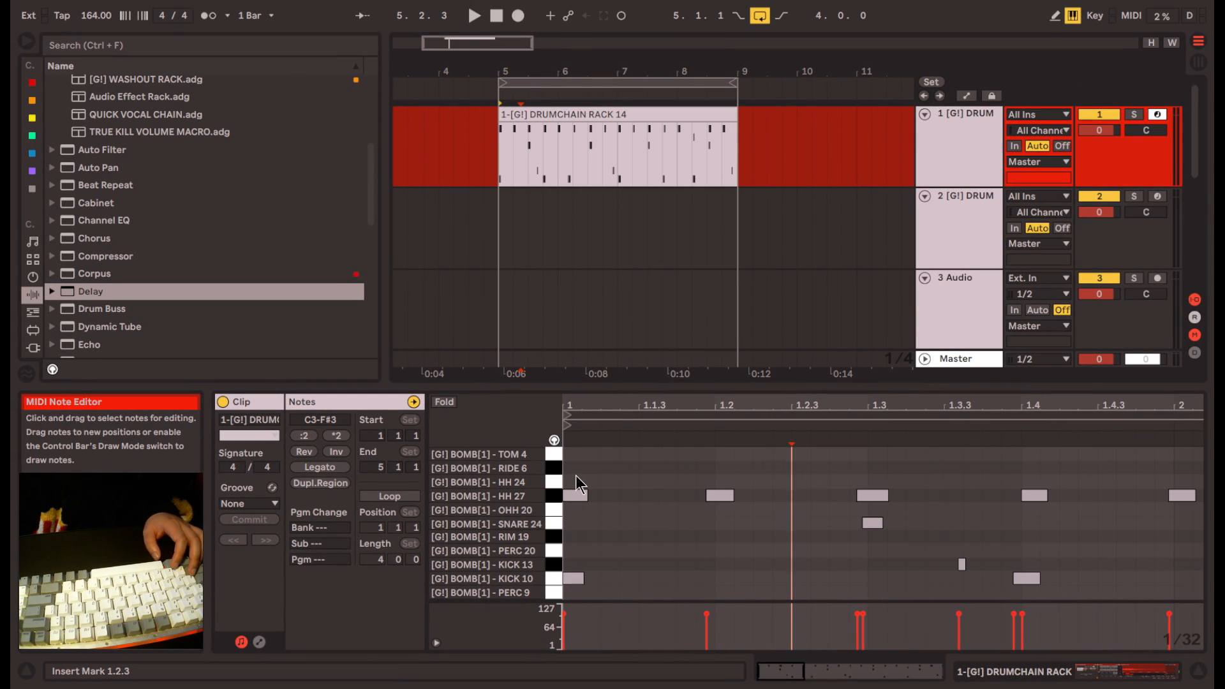
- Shift the early HH 27 notes, including the one at beat 1.3, slightly later to sit closer to the grid
{"action": "left_click_drag", "start_coordinate": [576, 476], "coordinate": [1034, 508]}
{"action": "left_click_drag", "start_coordinate": [708, 498], "coordinate": [732, 495]}
{"action": "left_click", "coordinate": [689, 550]}
{"action": "key", "text": "space"}
{"action": "scroll", "coordinate": [674, 524], "scroll_direction": "down", "scroll_amount": 3}
{"action": "key", "text": "space"}
{"action": "scroll", "coordinate": [600, 507], "scroll_direction": "up", "scroll_amount": 3}
{"action": "left_click_drag", "start_coordinate": [678, 496], "coordinate": [739, 499]}
{"action": "scroll", "coordinate": [790, 530], "scroll_direction": "right", "scroll_amount": 2}
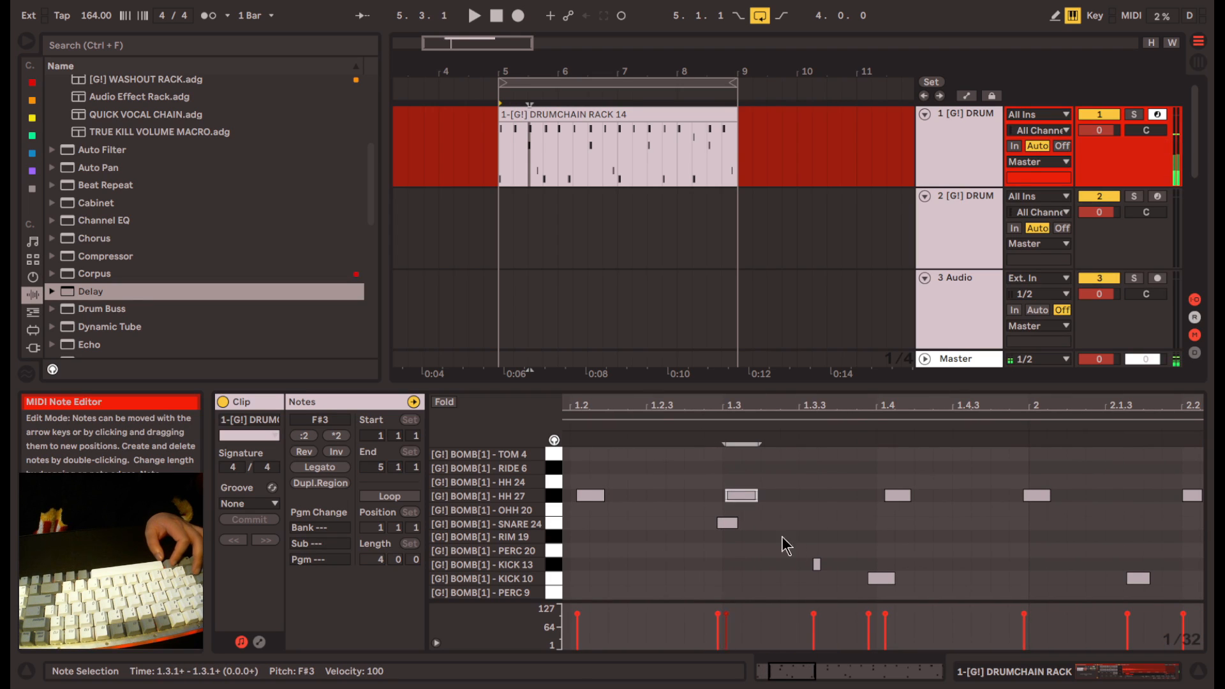
- Adjust the timing of the HH 27 note near beat 2.3 and nudge the SNARE 24 note there slightly earlier
{"action": "scroll", "coordinate": [858, 528], "scroll_direction": "right", "scroll_amount": 5}
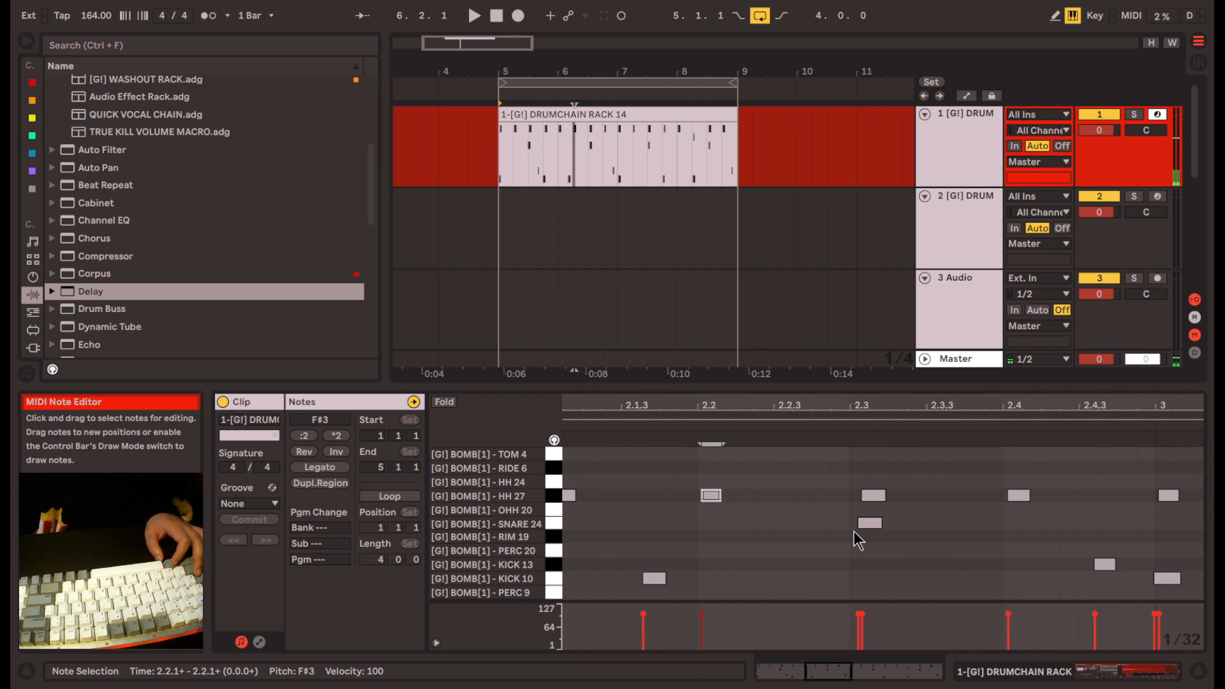
{"action": "left_click_drag", "start_coordinate": [870, 525], "coordinate": [868, 497]}
{"action": "left_click", "coordinate": [858, 523]}
{"action": "scroll", "coordinate": [858, 525], "scroll_direction": "right", "scroll_amount": 5}
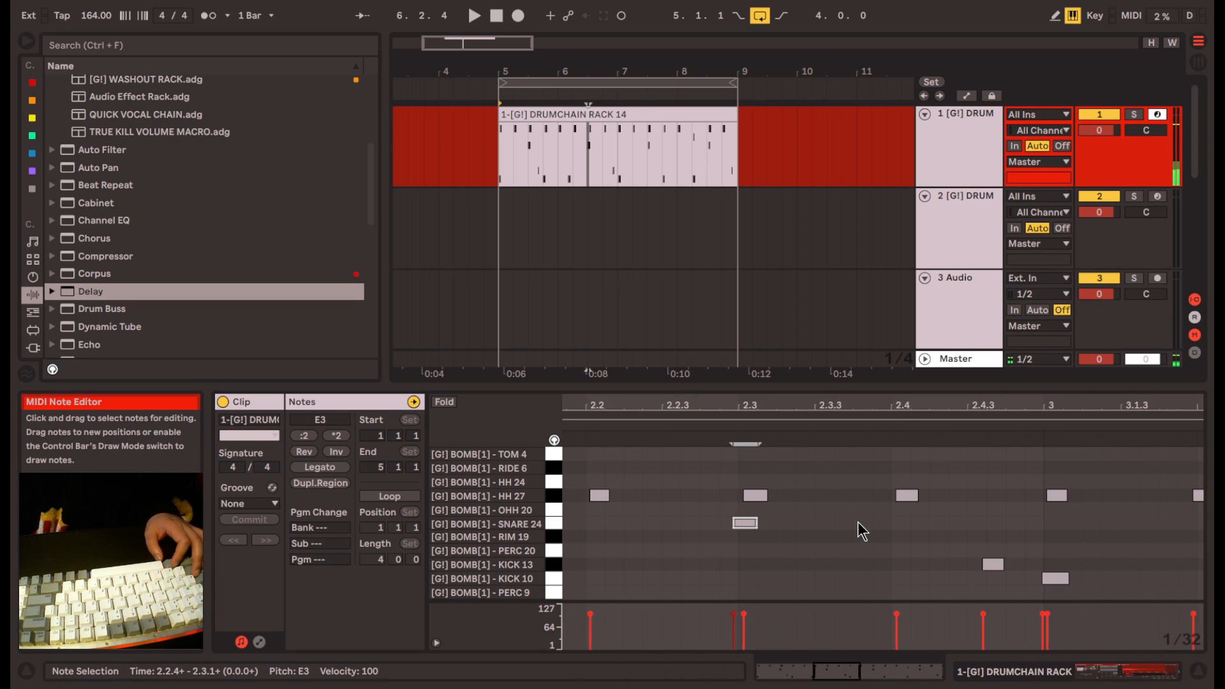
- Check the remaining notes up to the KICK 13 note near 4.4.3 for timing and play the clip back
{"action": "scroll", "coordinate": [826, 495], "scroll_direction": "right", "scroll_amount": 8}
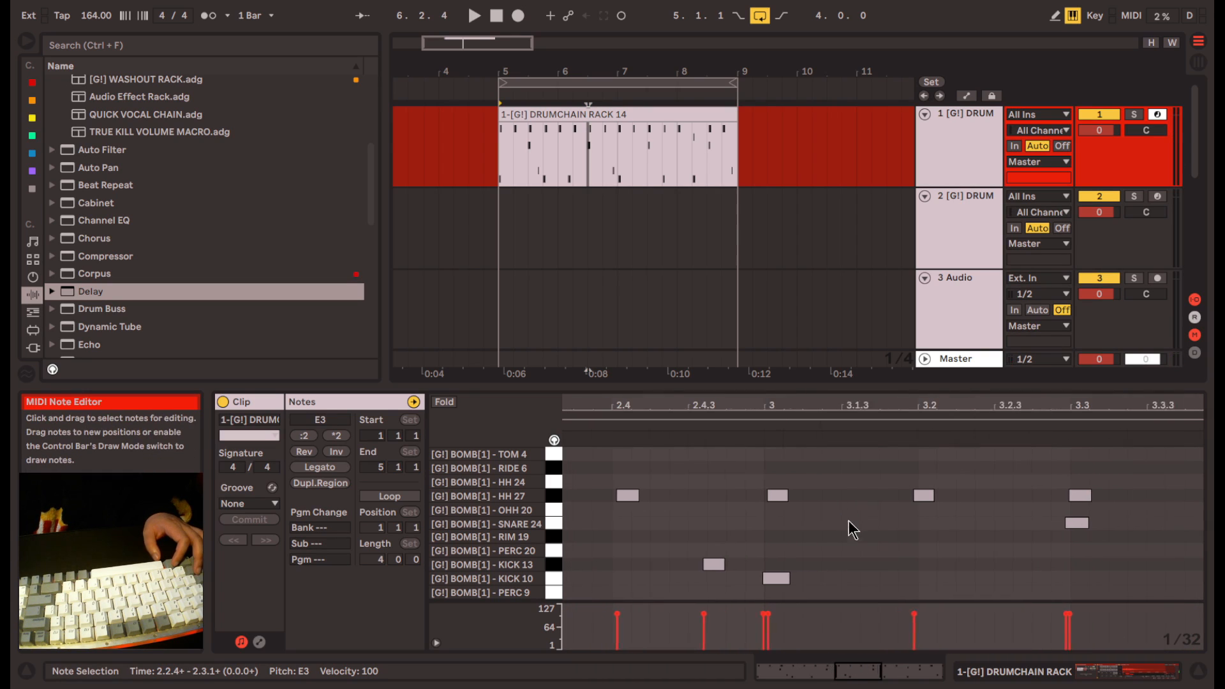
{"action": "scroll", "coordinate": [749, 554], "scroll_direction": "right", "scroll_amount": 1}
{"action": "scroll", "coordinate": [730, 569], "scroll_direction": "left", "scroll_amount": 4}
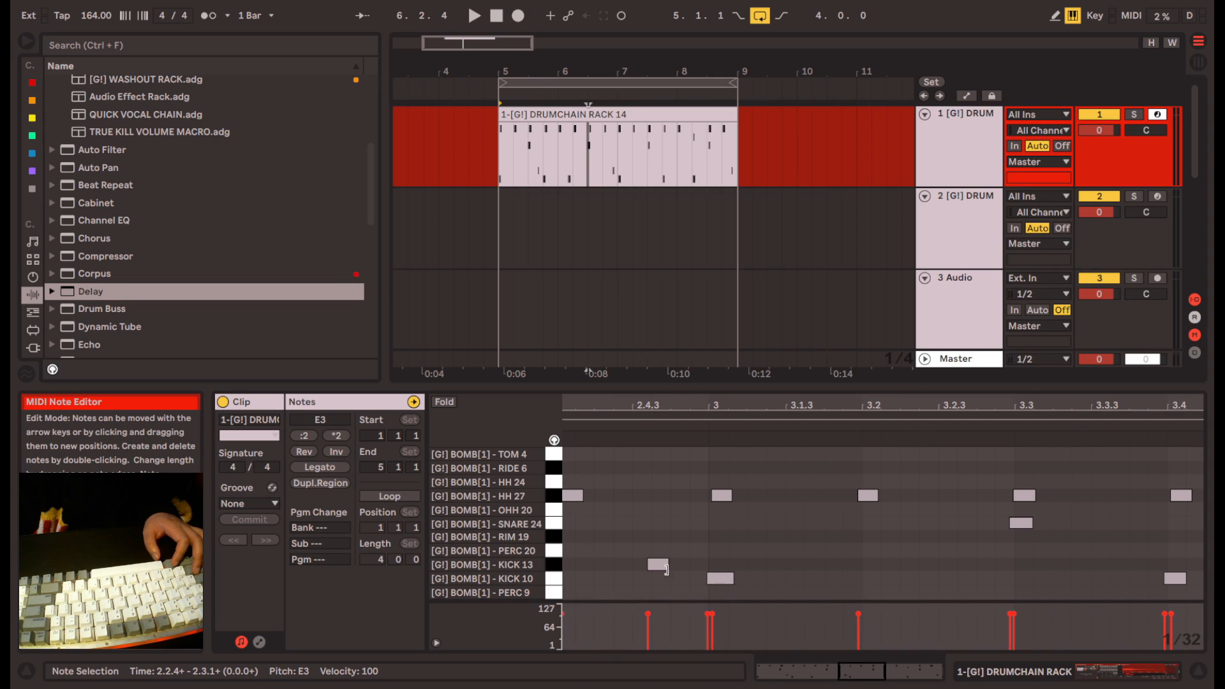
{"action": "scroll", "coordinate": [782, 536], "scroll_direction": "right", "scroll_amount": 2}
{"action": "key", "text": "space"}
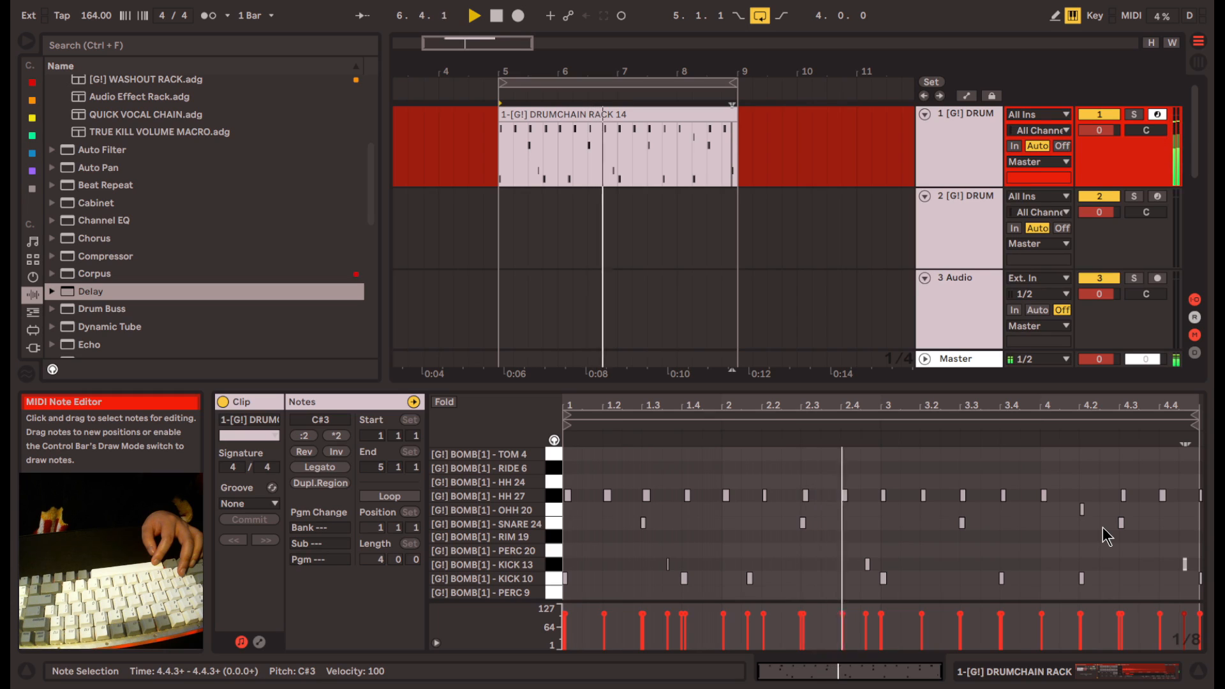
{"action": "left_click", "coordinate": [1100, 560]}
{"action": "key", "text": "space"}
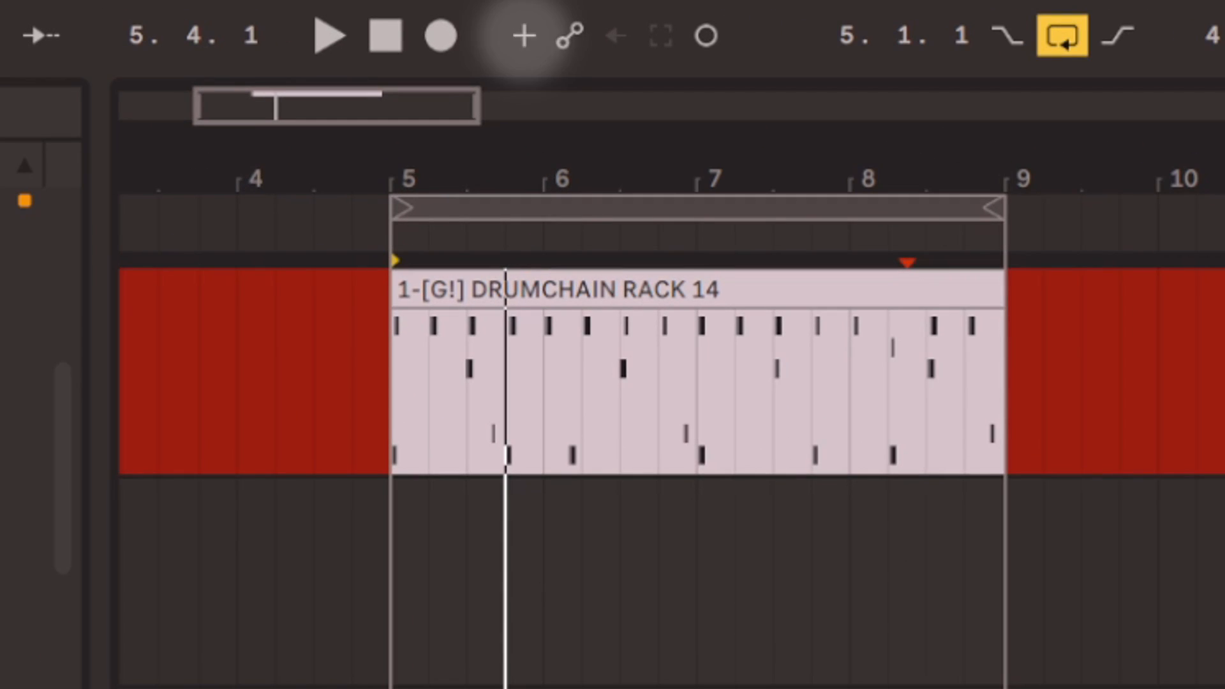
- Enable MIDI Arrangement Overdub and record PERC 9 and RIM 19 hits on top of the existing pattern
{"action": "left_click", "coordinate": [527, 44]}
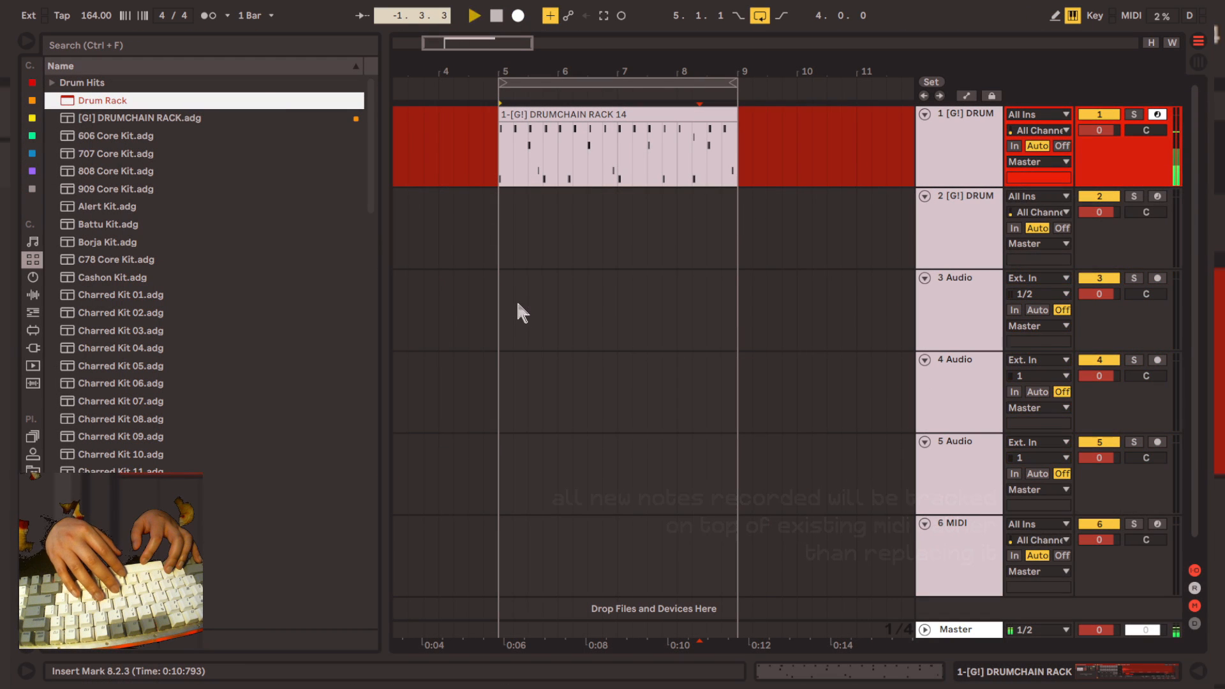
{"action": "key", "text": "space"}
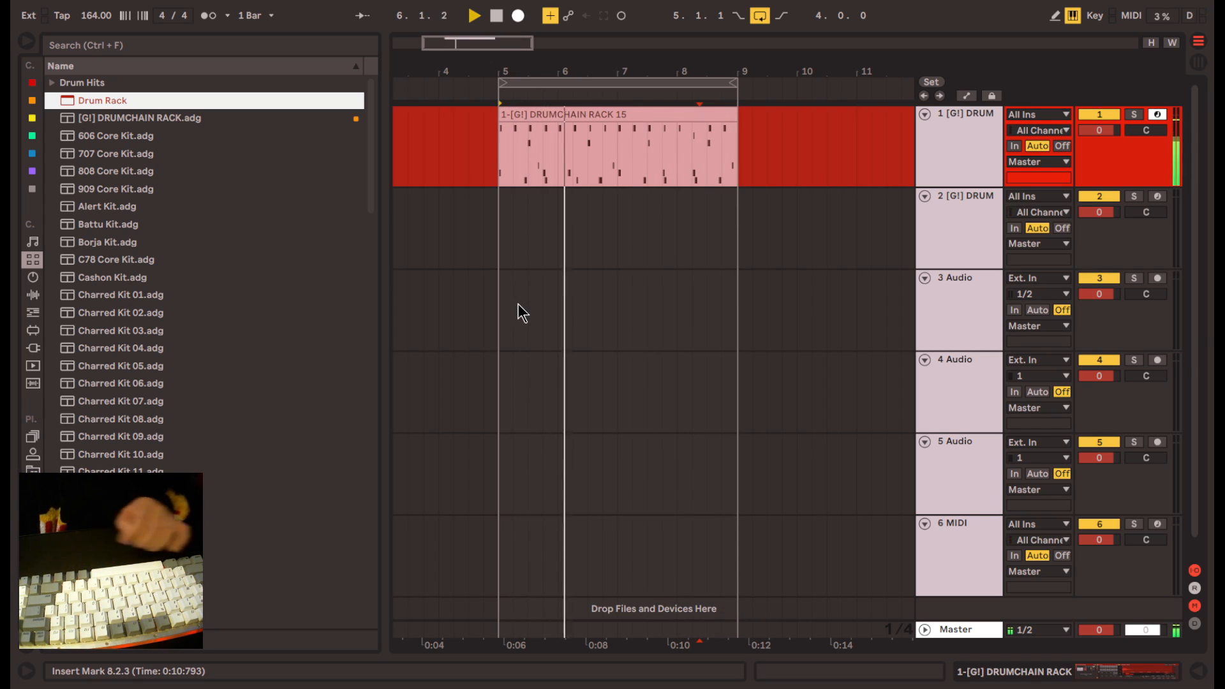
{"action": "key", "text": "x"}
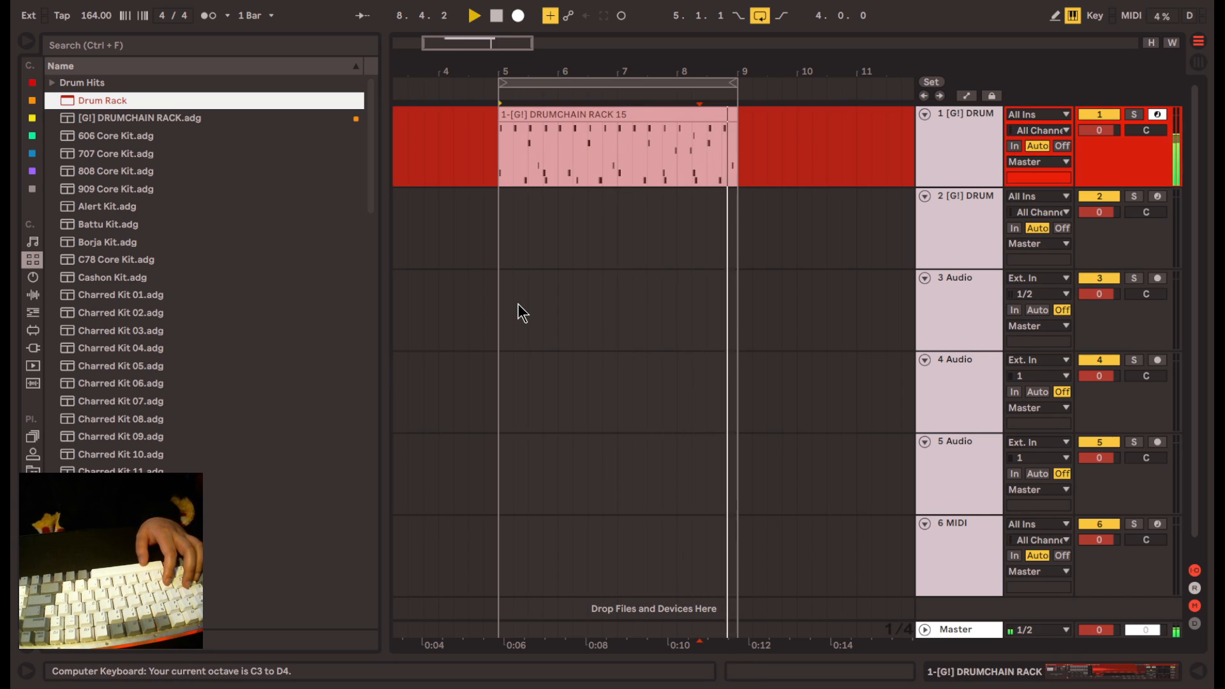
{"action": "left_click", "coordinate": [645, 128]}
{"action": "key", "text": "space"}
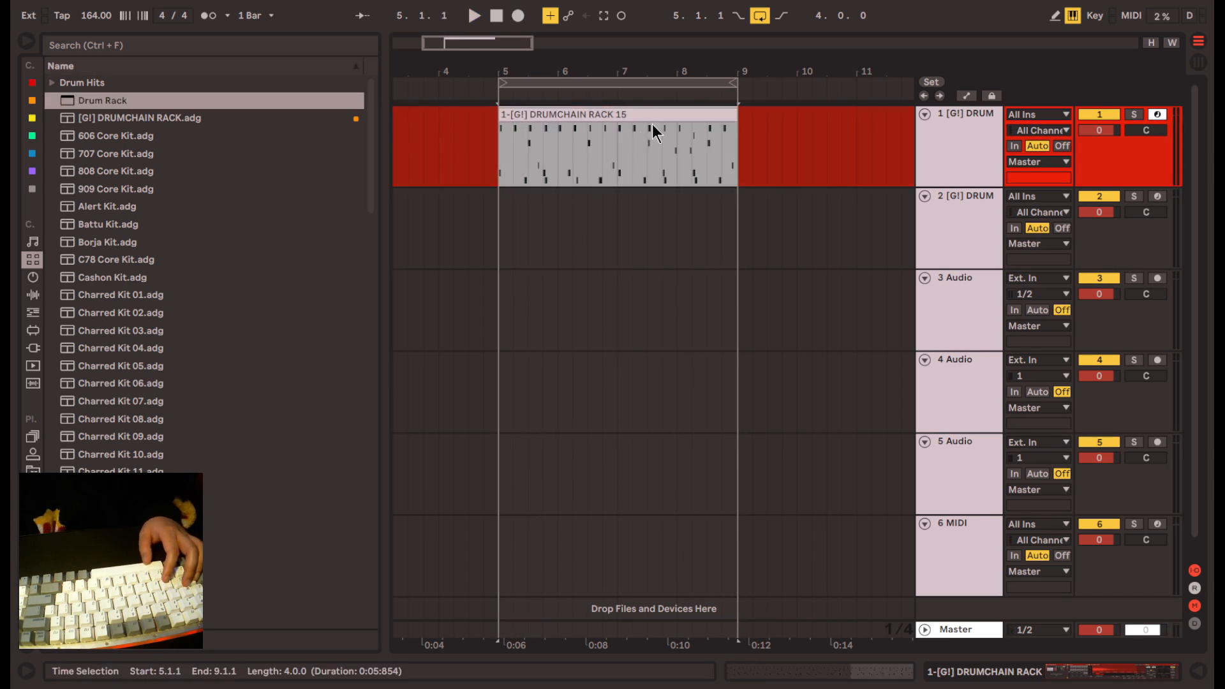
- Move the two overdubbed RIM 19 notes earlier so they sit near 11.4.3 and 12.1.3, checking them in playback
{"action": "double_click", "coordinate": [656, 120]}
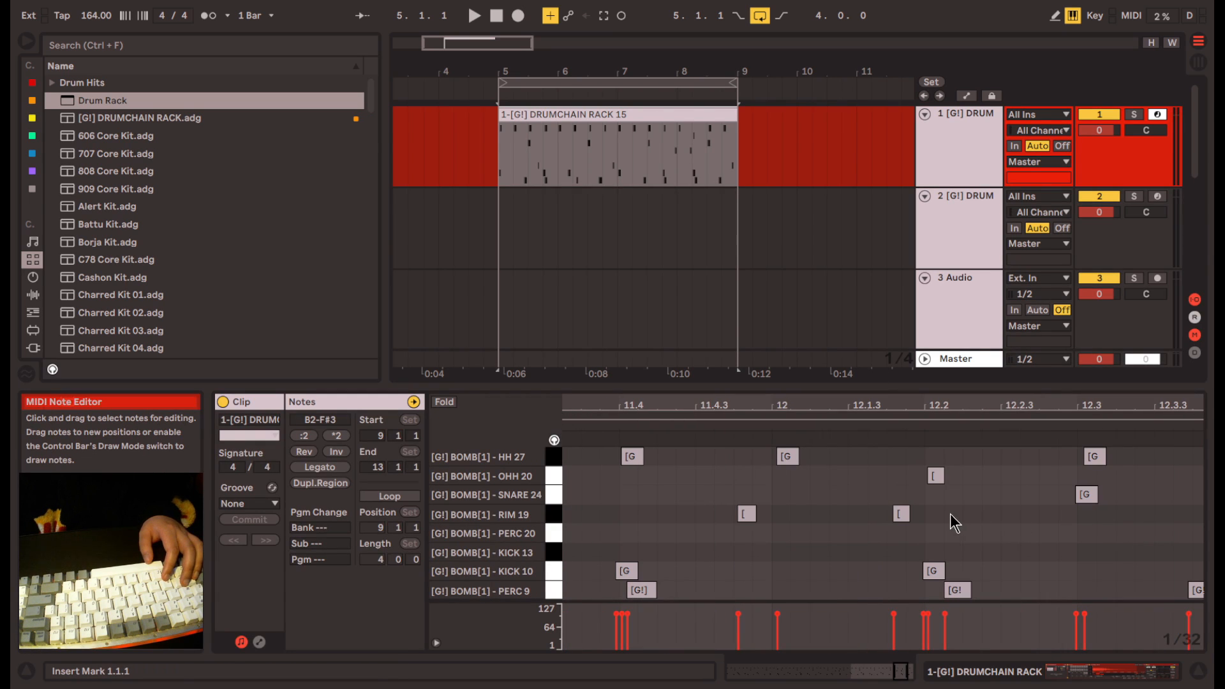
{"action": "left_click_drag", "start_coordinate": [948, 515], "coordinate": [730, 521]}
{"action": "left_click", "coordinate": [748, 515]}
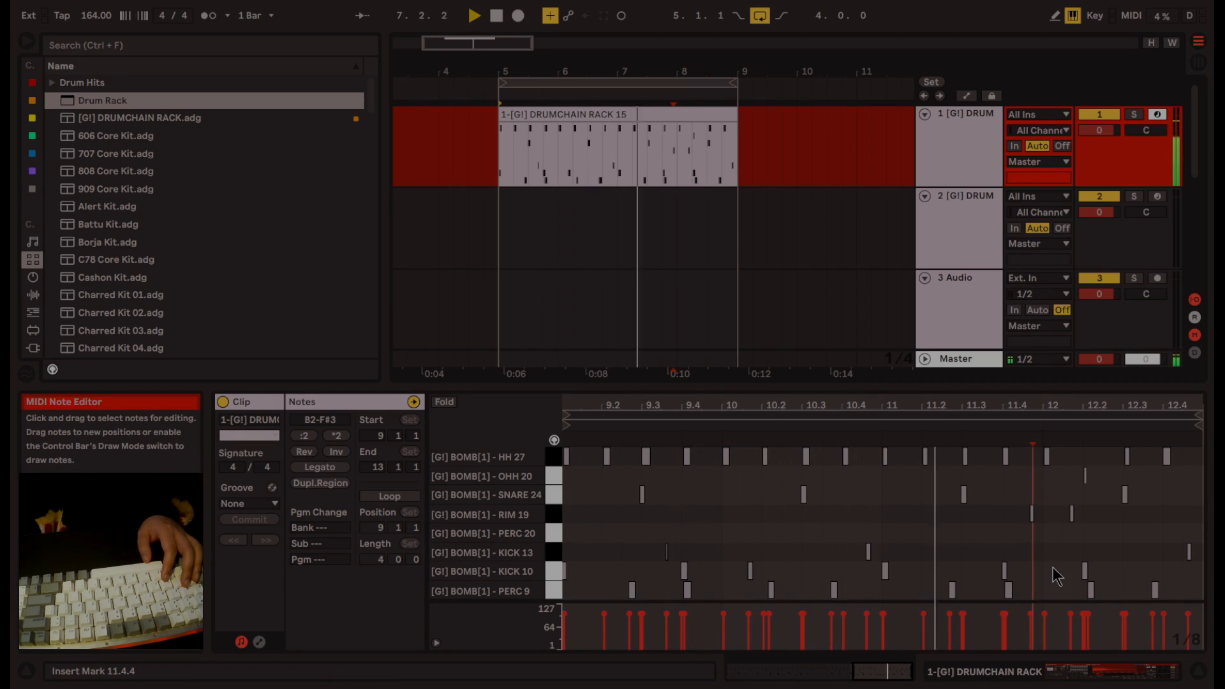
{"action": "scroll", "coordinate": [1085, 542], "scroll_direction": "up", "scroll_amount": 5}
{"action": "key", "text": "space"}
{"action": "left_click_drag", "start_coordinate": [1083, 508], "coordinate": [862, 519]}
{"action": "key", "text": "ctrl+Left"}
{"action": "key", "text": "ctrl+Left"}
{"action": "key", "text": "ctrl+Left"}
{"action": "left_click", "coordinate": [710, 546]}
{"action": "key", "text": "space"}
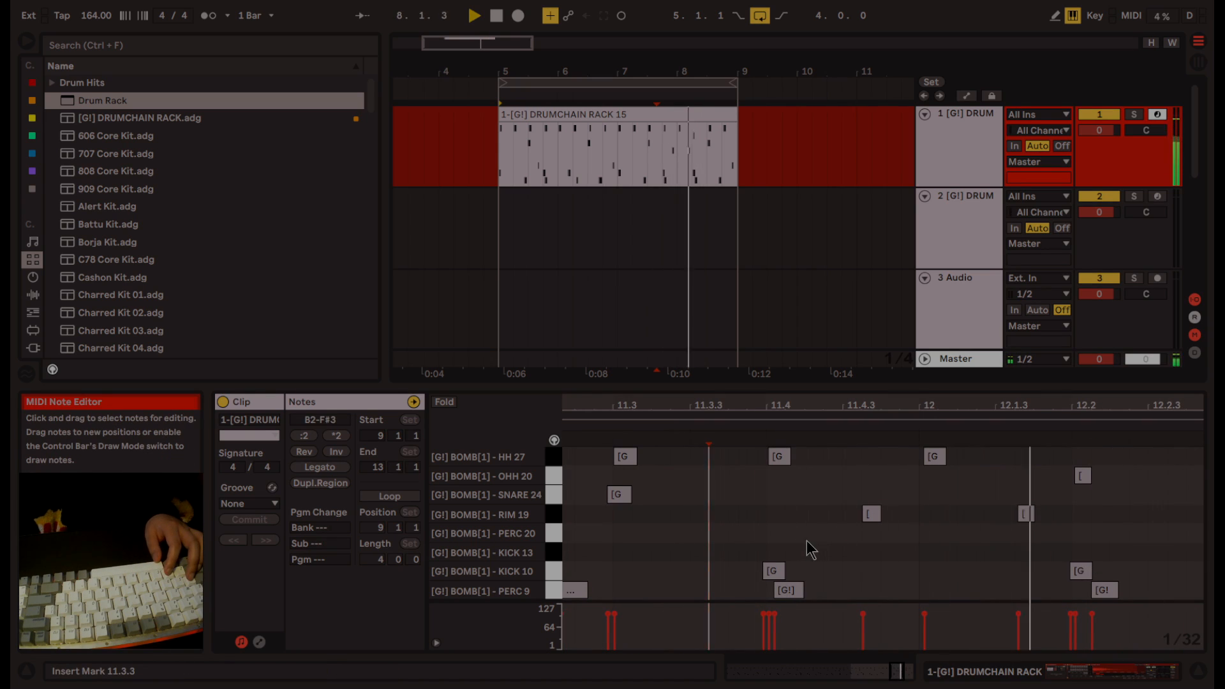
- Lower the velocities of the two RIM 19 notes, making the first one softer than the second
{"action": "key", "text": "space"}
{"action": "left_click_drag", "start_coordinate": [809, 540], "coordinate": [1044, 508]}
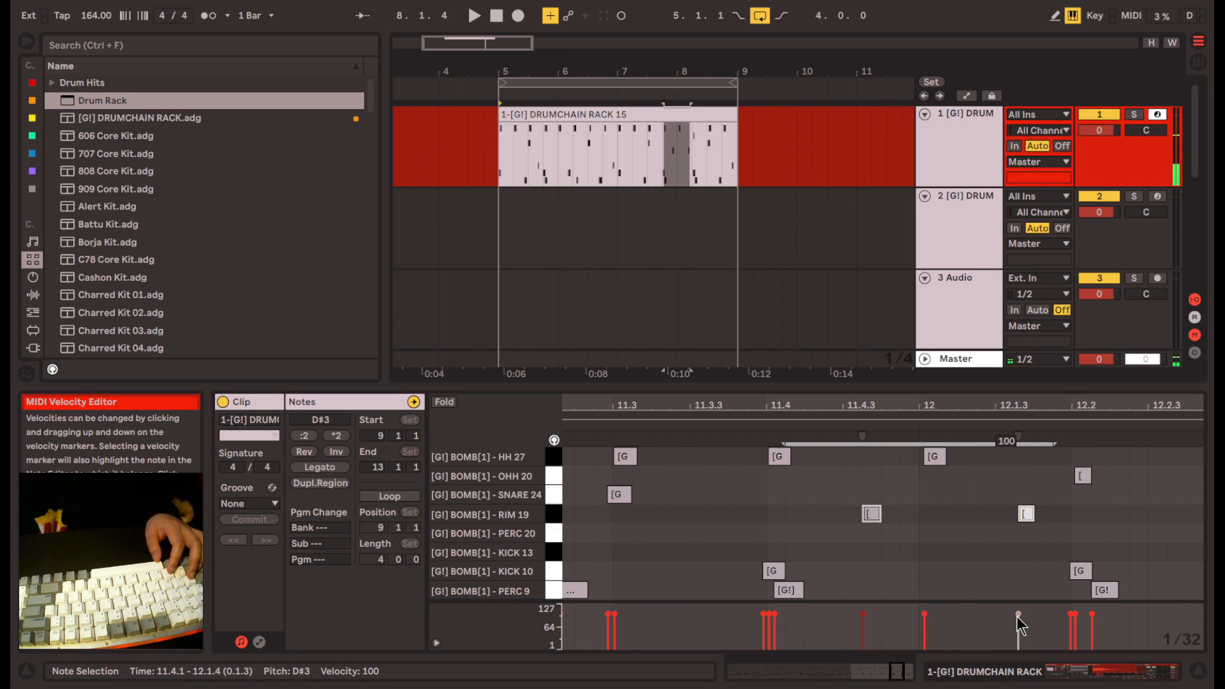
{"action": "left_click_drag", "start_coordinate": [1018, 615], "coordinate": [1019, 620]}
{"action": "left_click", "coordinate": [655, 507]}
{"action": "key", "text": "space"}
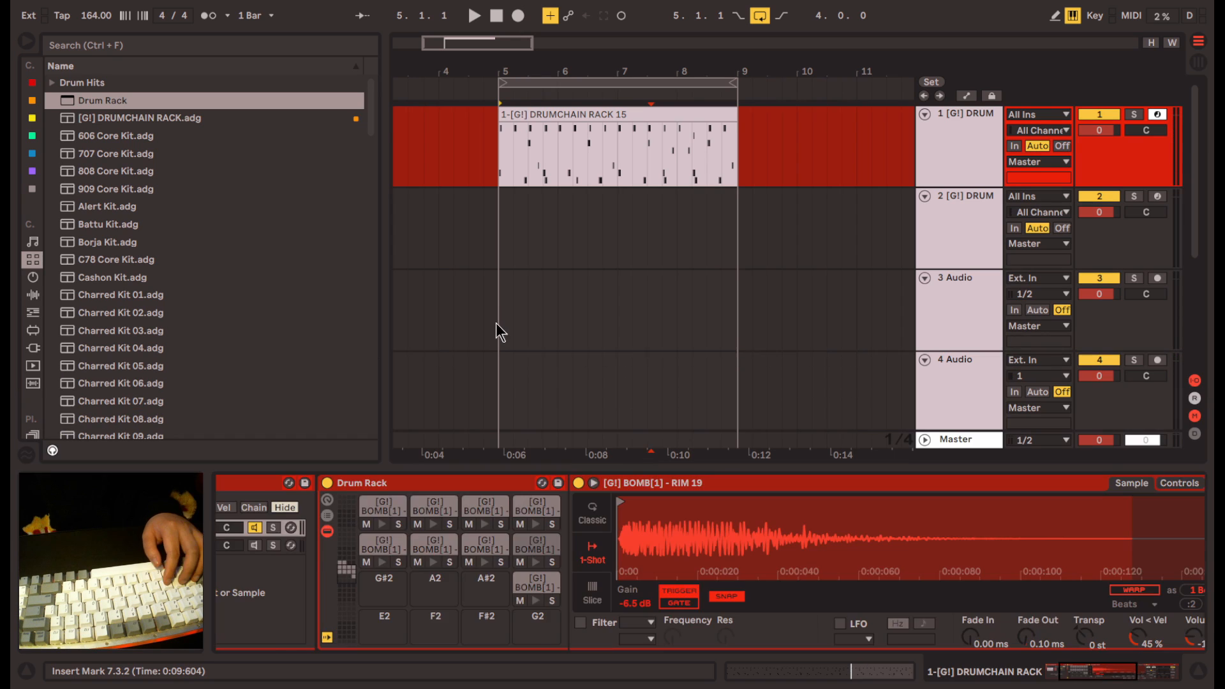
- Overdub a layer of HH 24 hits onto the drum loop starting from bar 5
{"action": "left_click", "coordinate": [503, 318]}
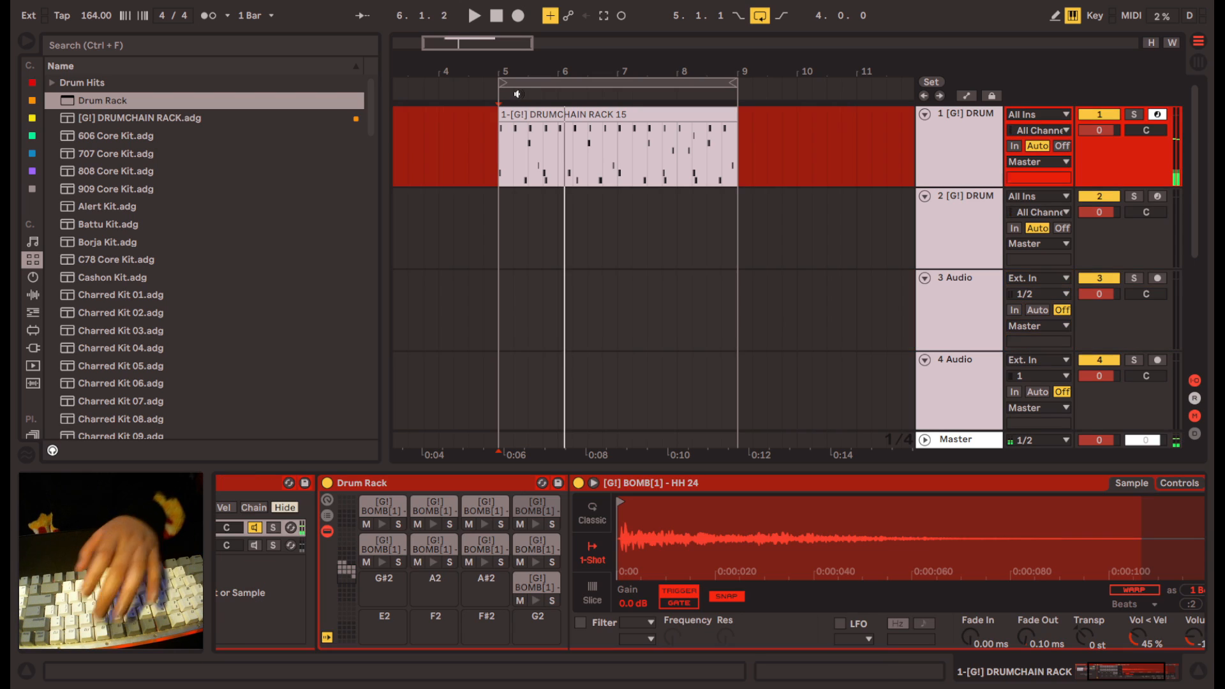
{"action": "key", "text": "F9"}
{"action": "key", "text": "g"}
{"action": "key", "text": "g"}
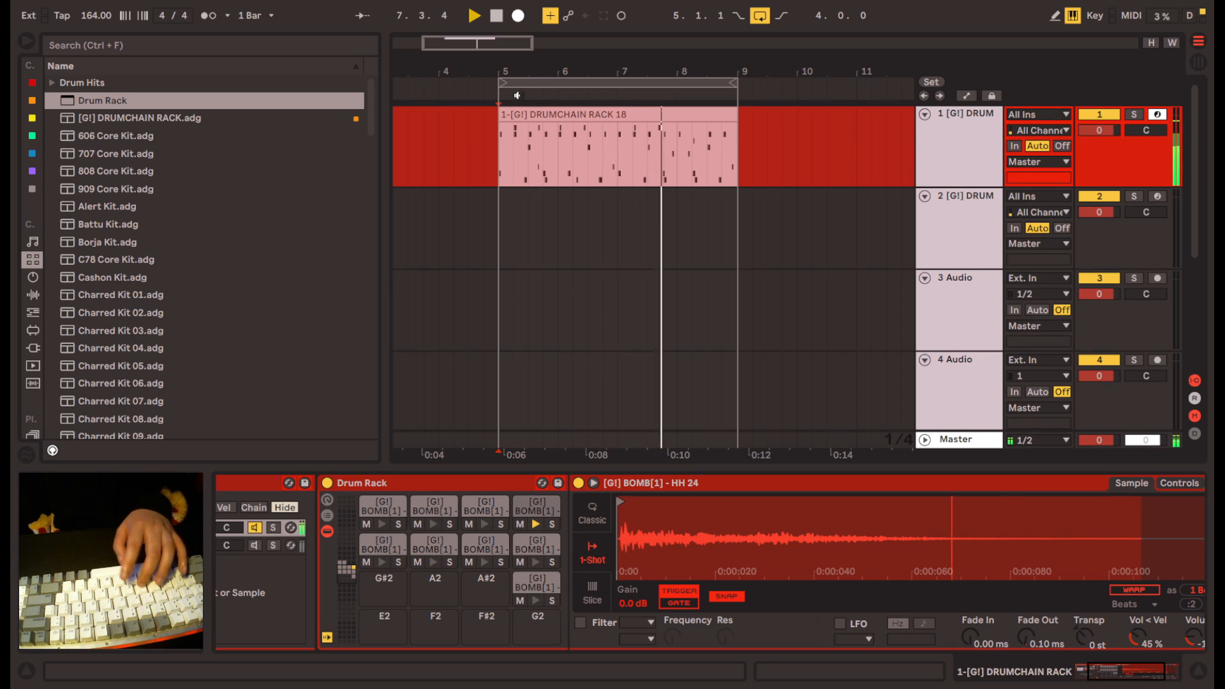
{"action": "key", "text": "space"}
- Nudge two of the overdubbed HH 24 notes slightly later and play the finished loop from bar 5
{"action": "double_click", "coordinate": [696, 178]}
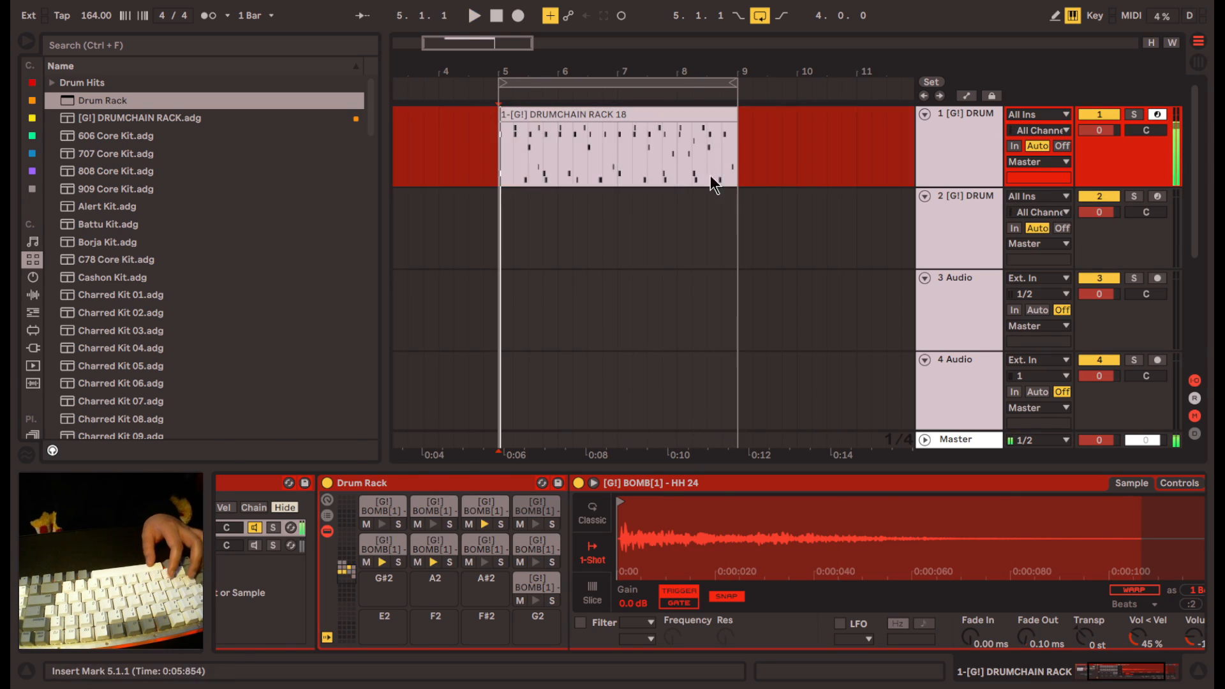
{"action": "scroll", "coordinate": [610, 504], "scroll_direction": "up", "scroll_amount": 5}
{"action": "left_click_drag", "start_coordinate": [642, 482], "coordinate": [653, 481]}
{"action": "key", "text": "space"}
{"action": "scroll", "coordinate": [766, 488], "scroll_direction": "right", "scroll_amount": 1}
{"action": "left_click_drag", "start_coordinate": [845, 483], "coordinate": [856, 483]}
{"action": "left_click", "coordinate": [849, 518]}
{"action": "scroll", "coordinate": [849, 519], "scroll_direction": "right", "scroll_amount": 4}
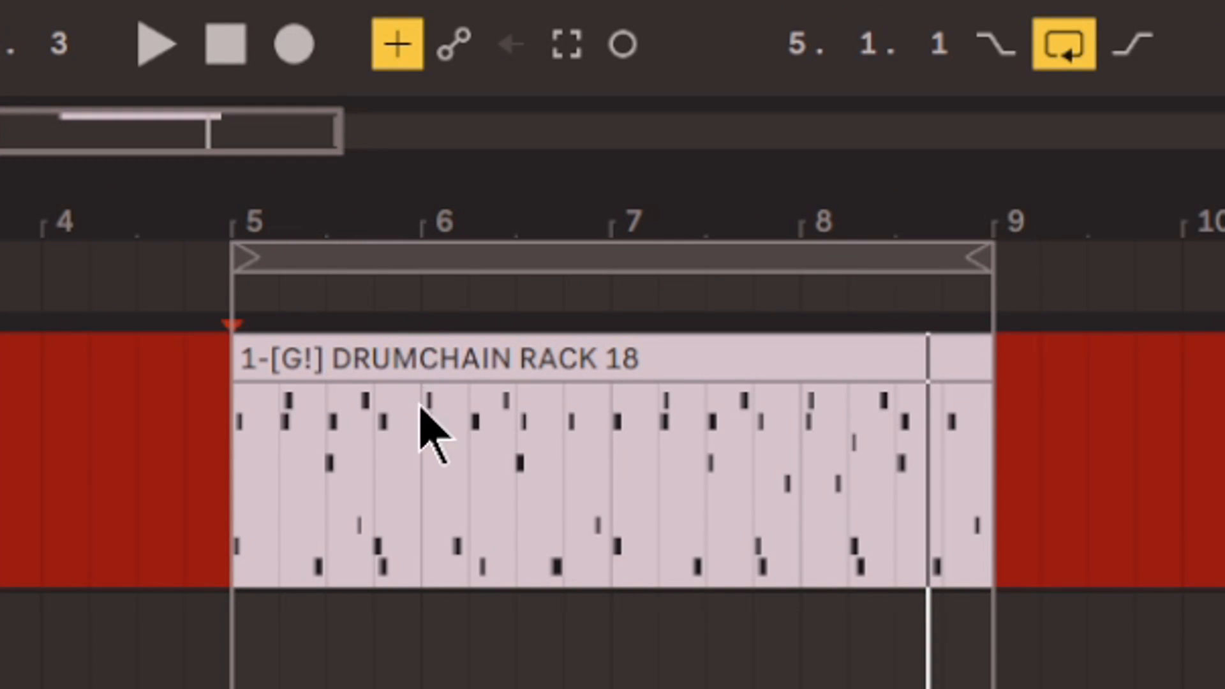
{"action": "left_click", "coordinate": [436, 359]}
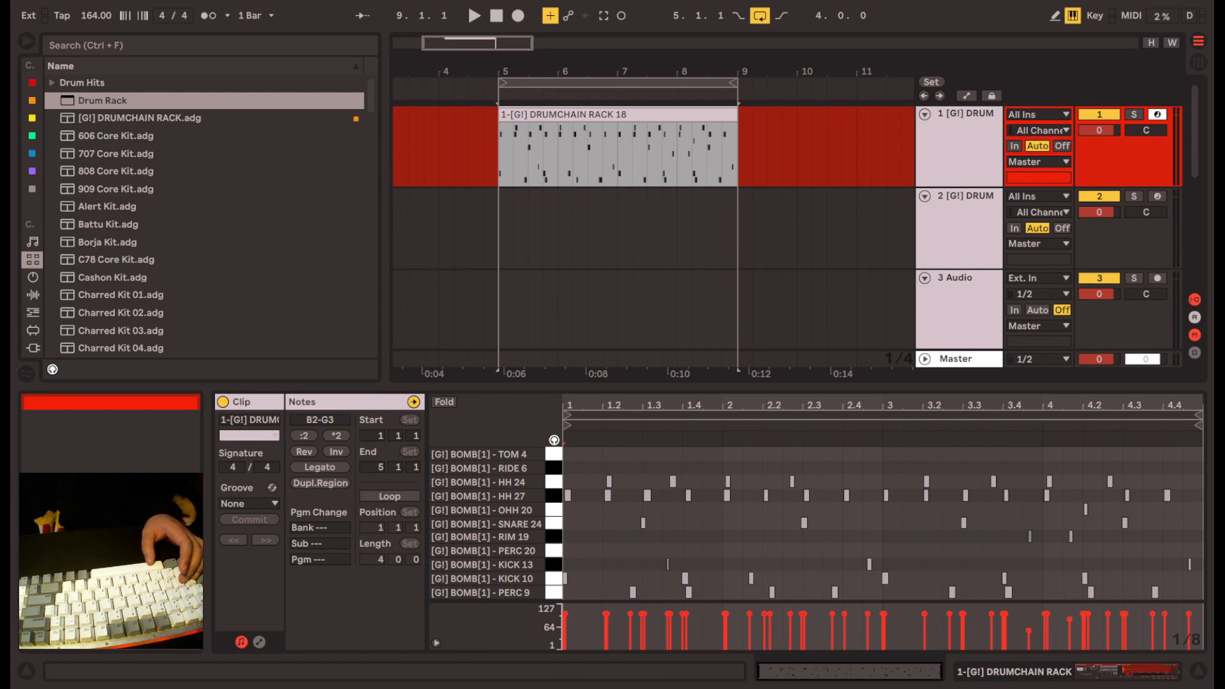
{"action": "key", "text": "space"}
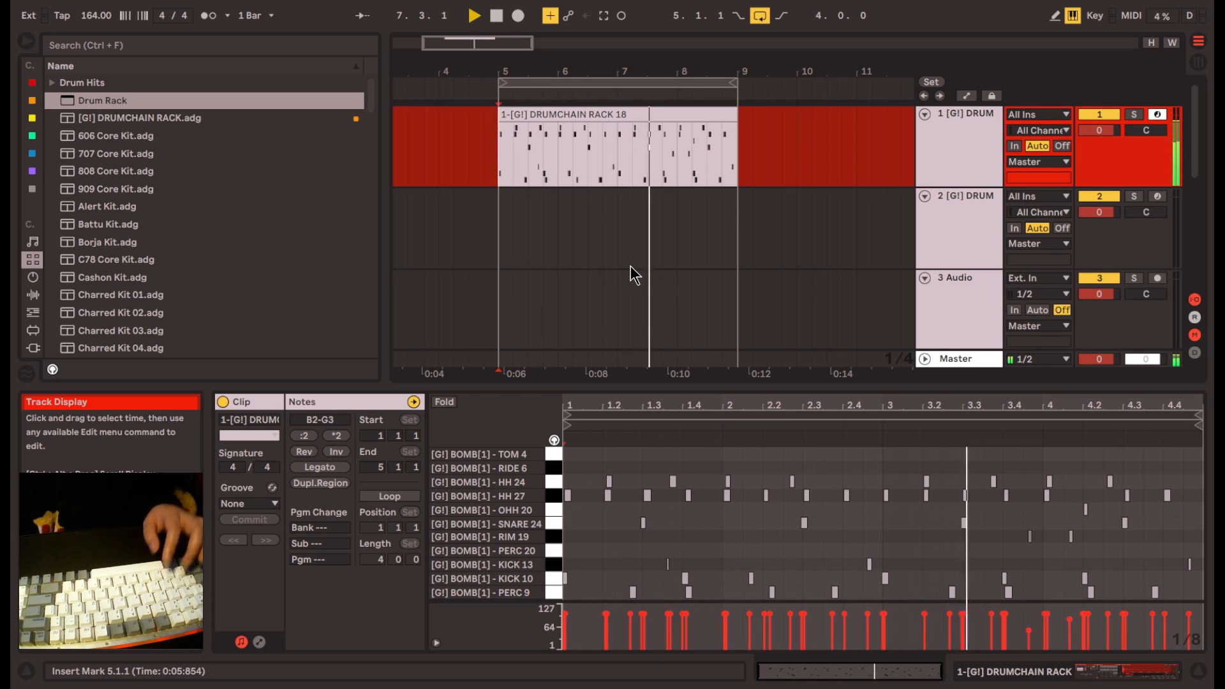
- Capture the just-played PERC 20 hits into the drum clip and extend the clip's end to 9.1.1
{"action": "key", "text": "space"}
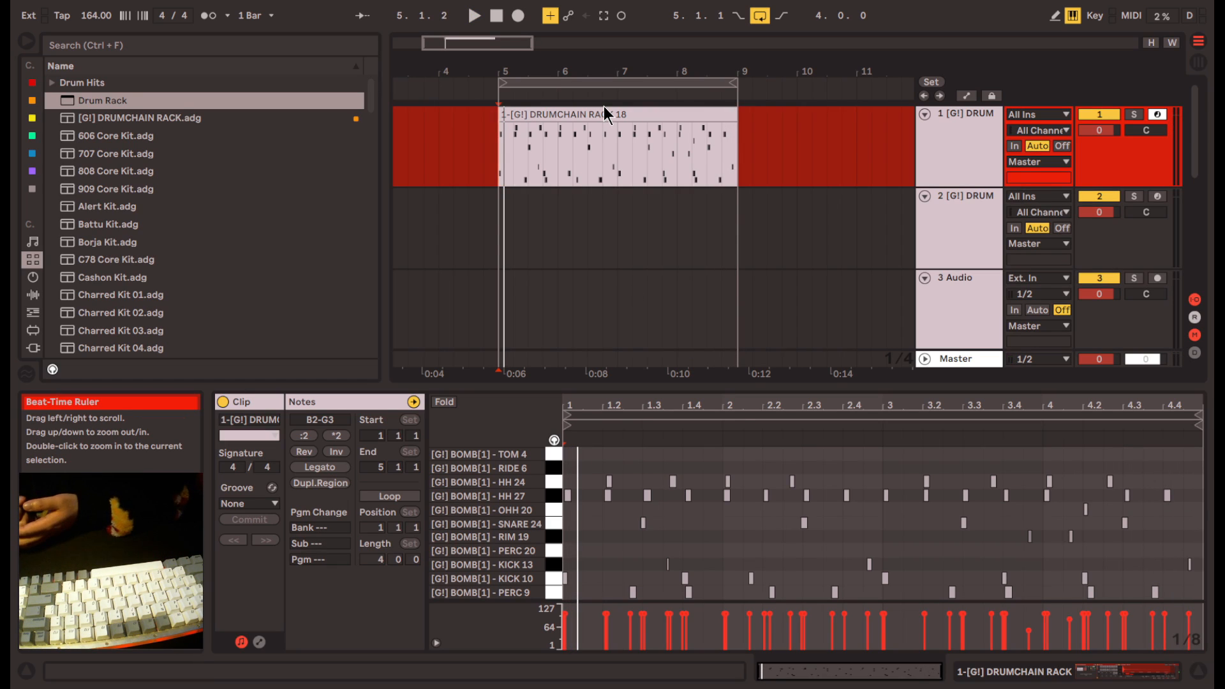
{"action": "left_click", "coordinate": [609, 17]}
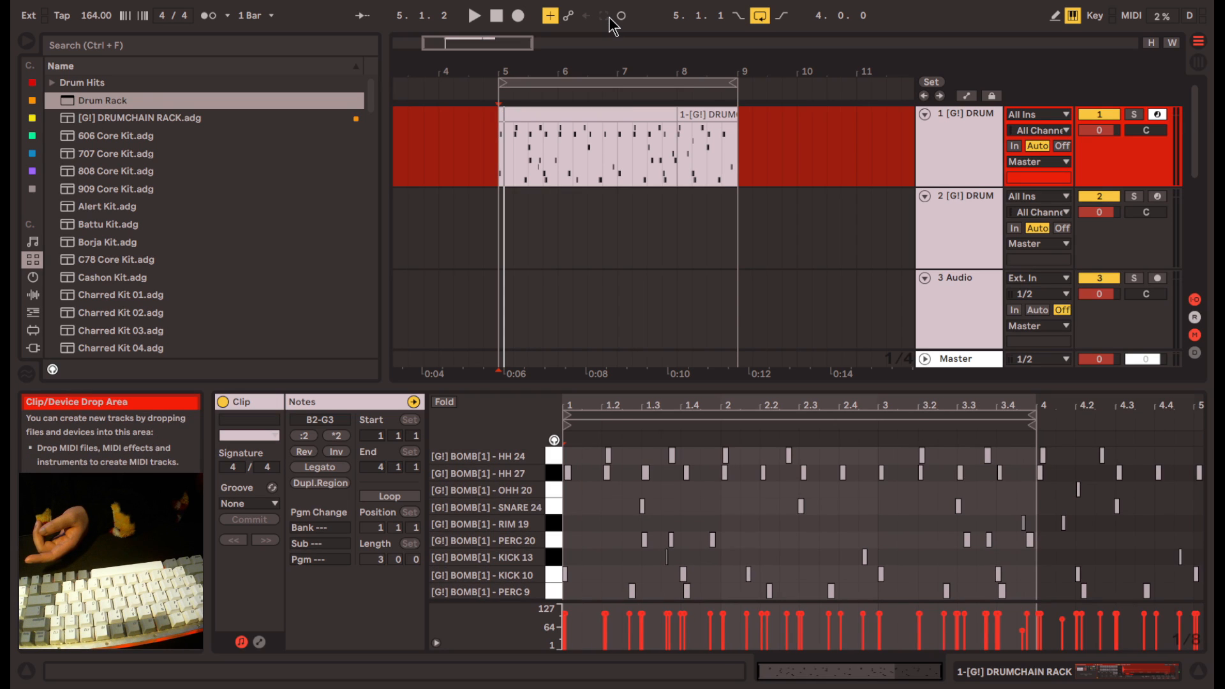
{"action": "left_click_drag", "start_coordinate": [673, 120], "coordinate": [734, 122]}
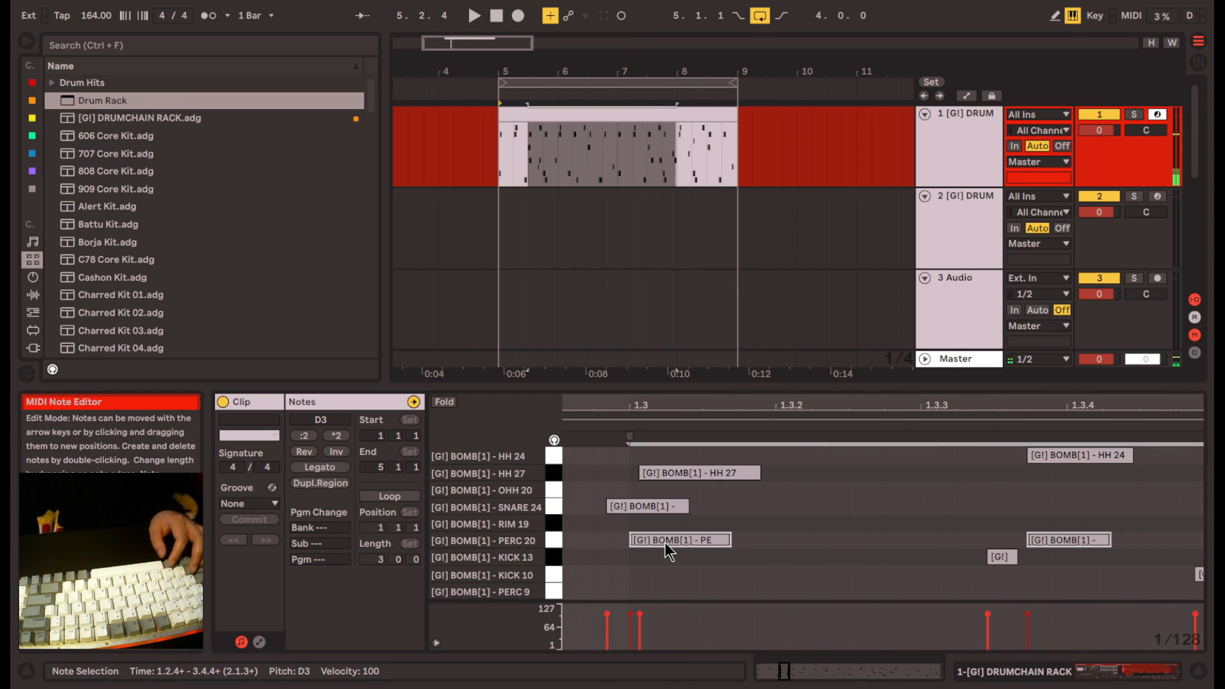
- Nudge the captured PERC 20 notes slightly earlier, checking their timing in playback
{"action": "left_click_drag", "start_coordinate": [665, 543], "coordinate": [658, 542]}
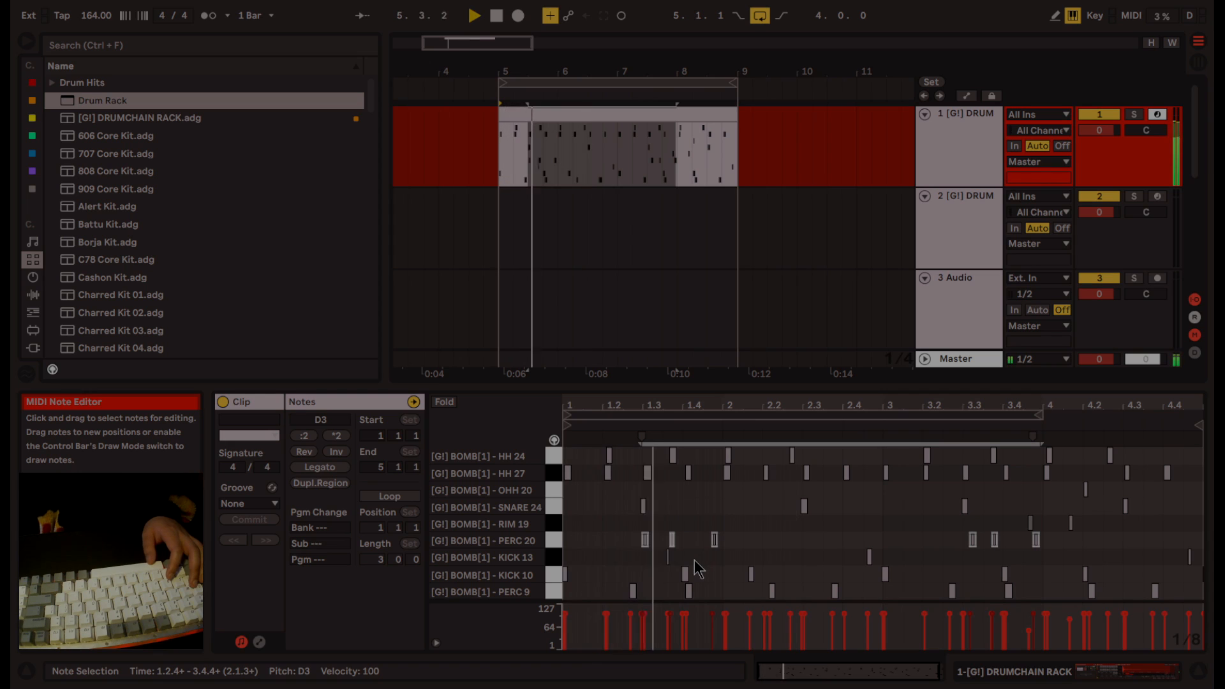
{"action": "scroll", "coordinate": [1021, 554], "scroll_direction": "up", "scroll_amount": 5}
{"action": "left_click", "coordinate": [950, 552]}
{"action": "left_click_drag", "start_coordinate": [729, 561], "coordinate": [1003, 531]}
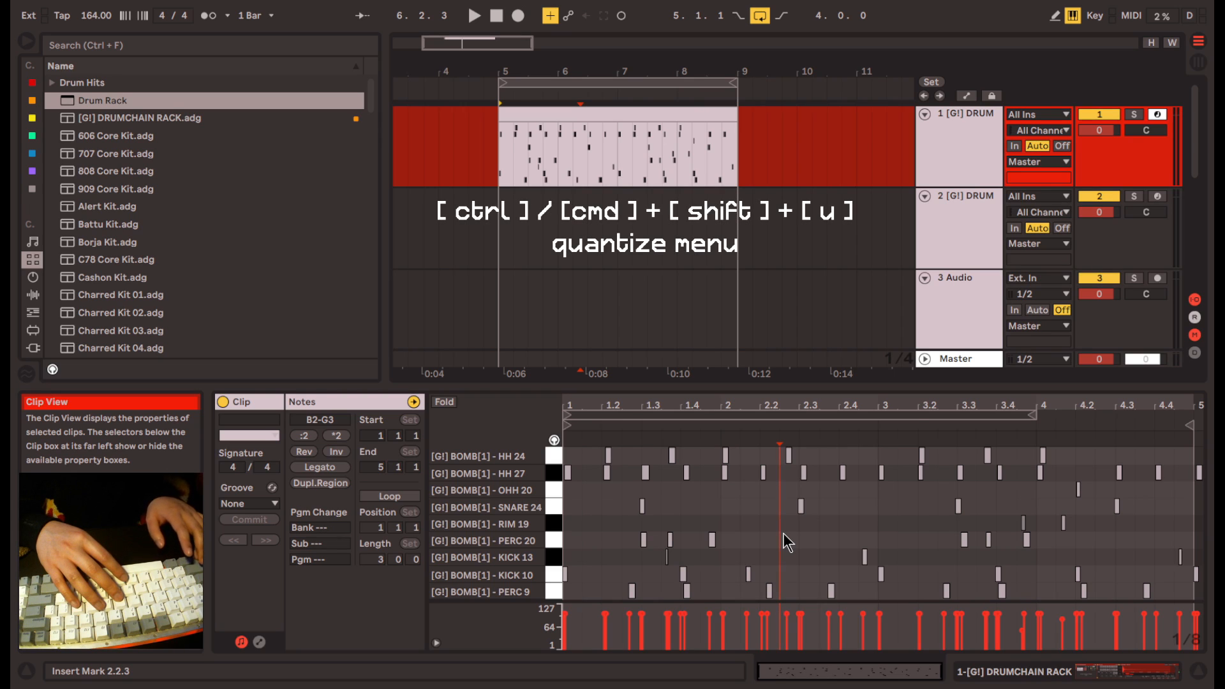
- Quantize the drum clip's notes to 1/8 + 1/8T at 18% amount, adjusting only note starts, and play the result
{"action": "key", "text": "ctrl+shift+u"}
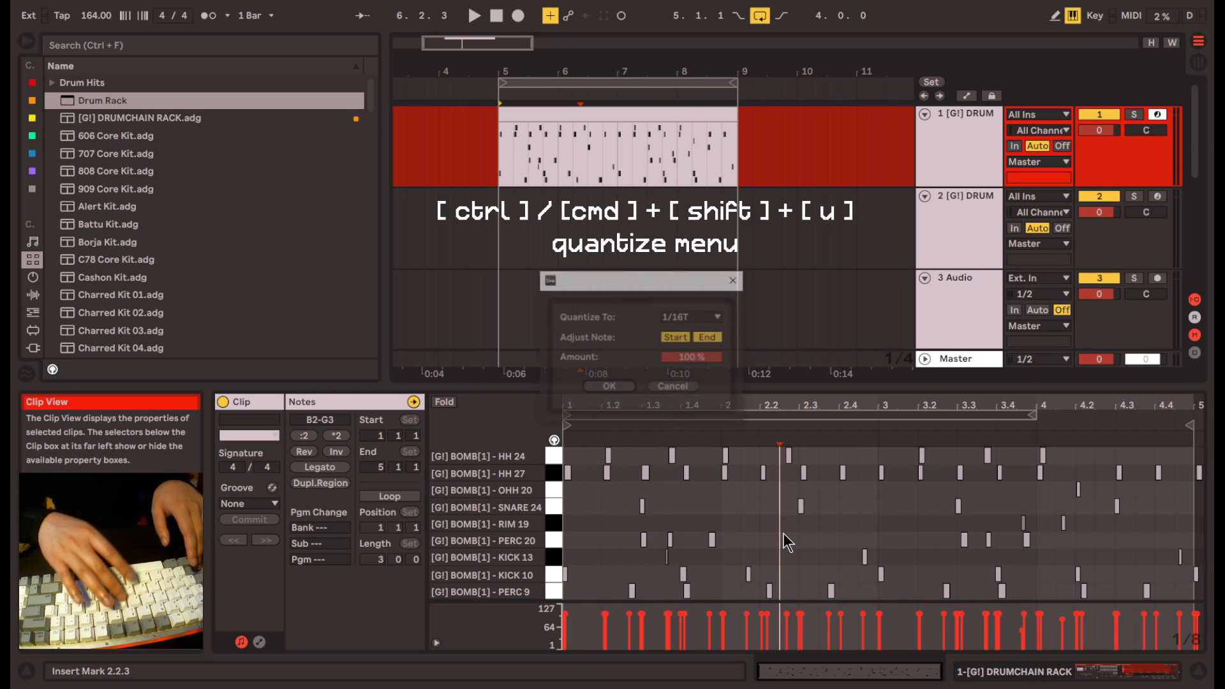
{"action": "left_click", "coordinate": [698, 318]}
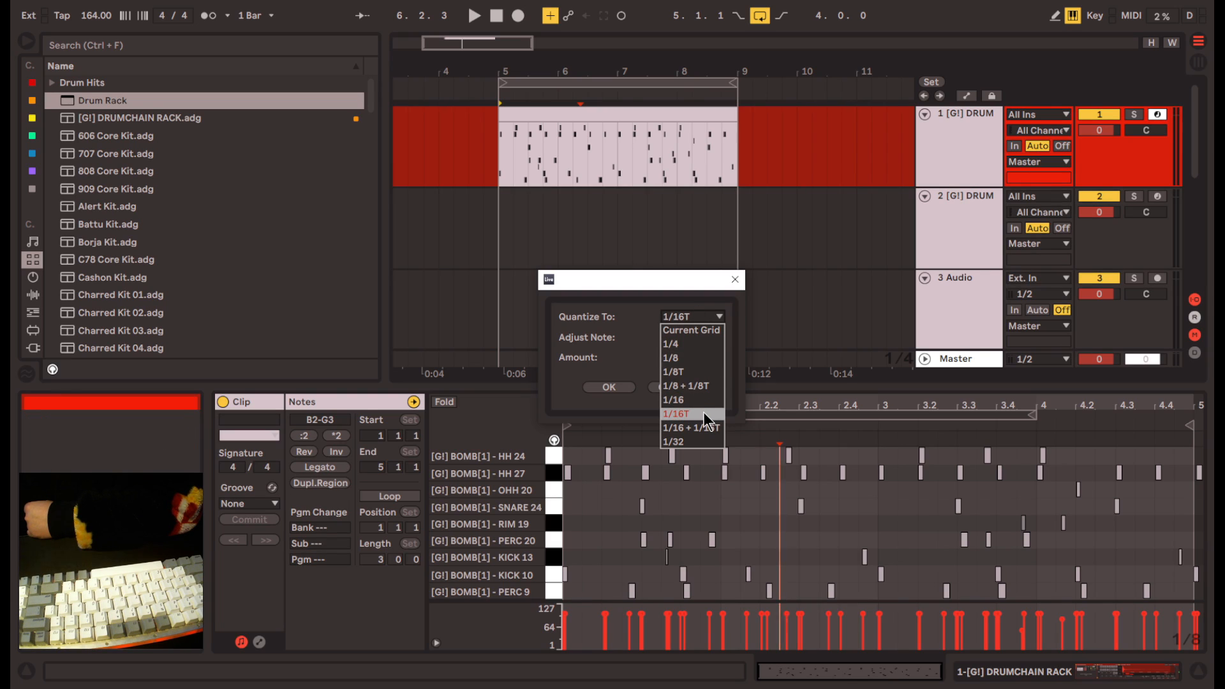
{"action": "left_click", "coordinate": [707, 388]}
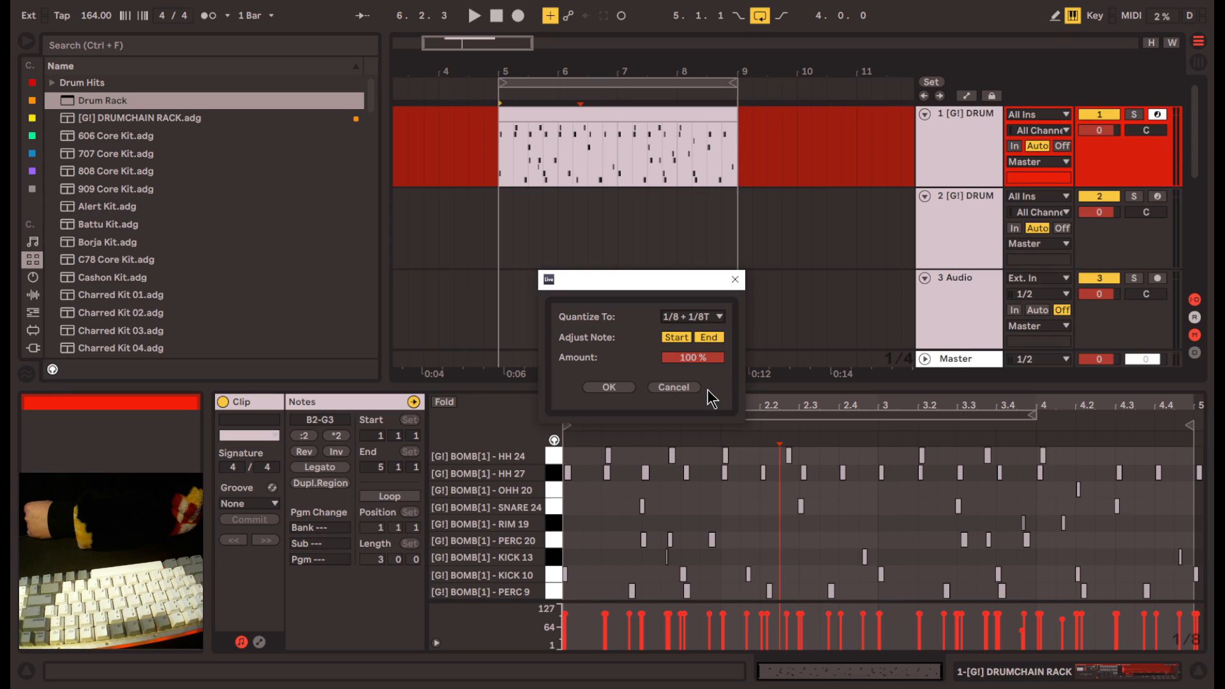
{"action": "left_click", "coordinate": [705, 338]}
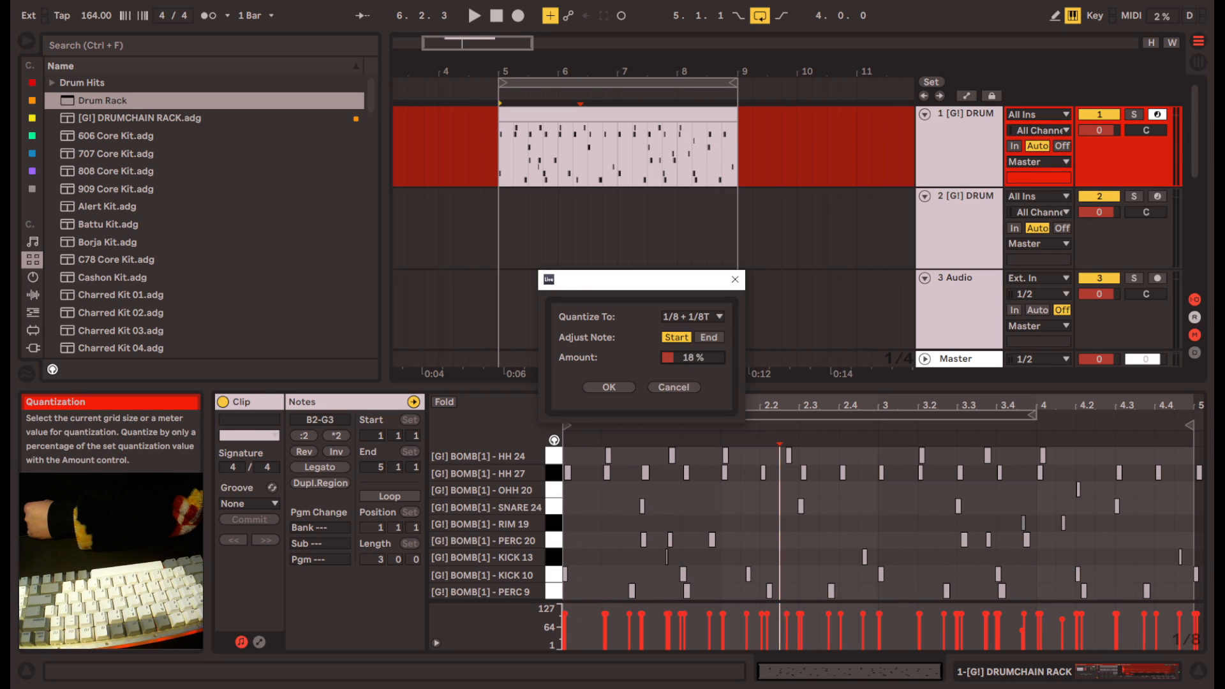
{"action": "key", "text": "Return"}
{"action": "key", "text": "space"}
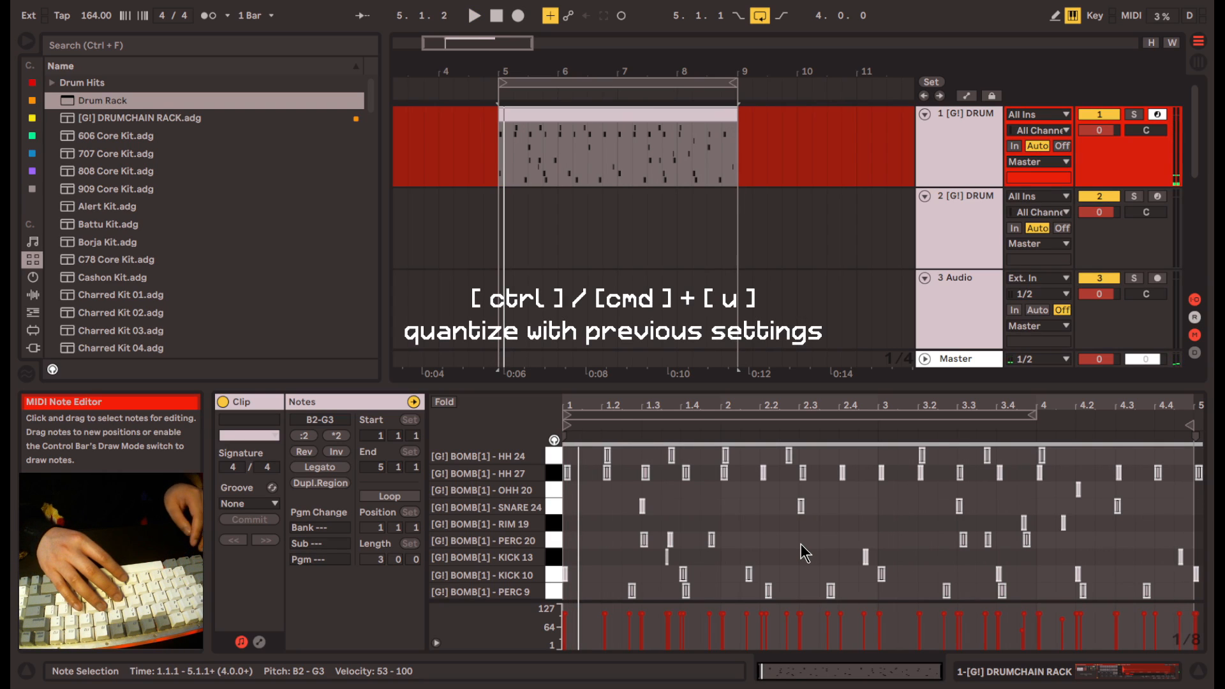
- Quantize all the drum clip's notes once more with the previous settings and listen to the loop from bar 5
{"action": "key", "text": "ctrl+u"}
{"action": "key", "text": "space"}
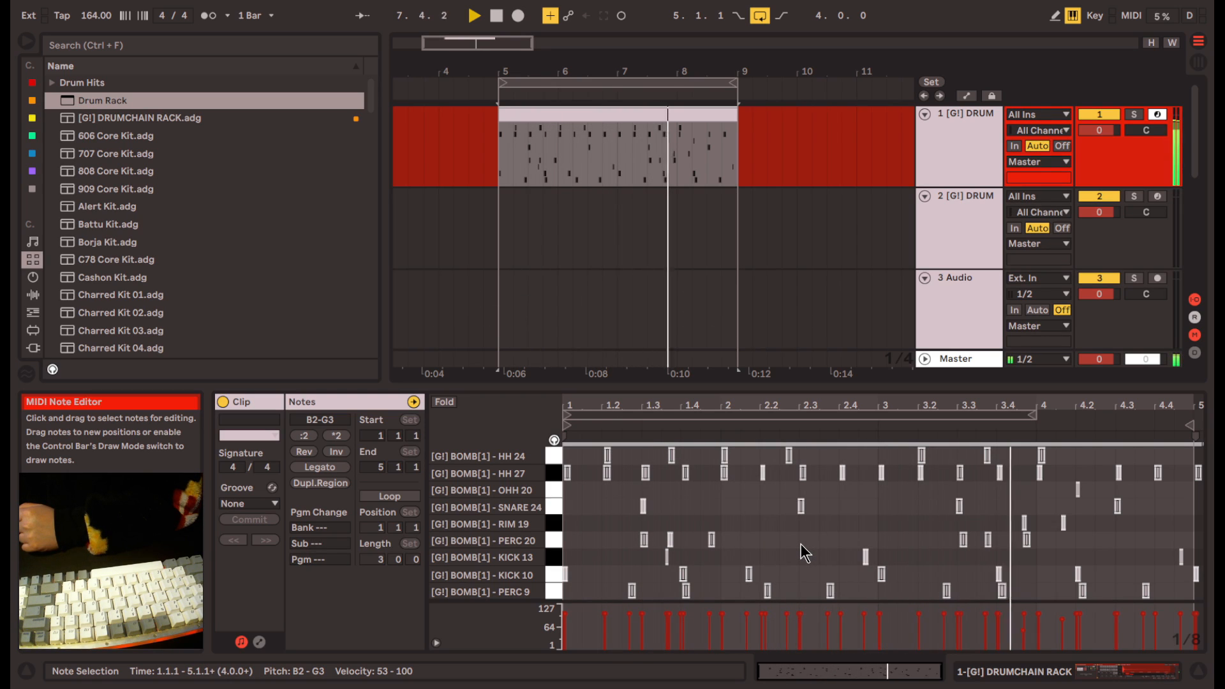
{"action": "key", "text": "space"}
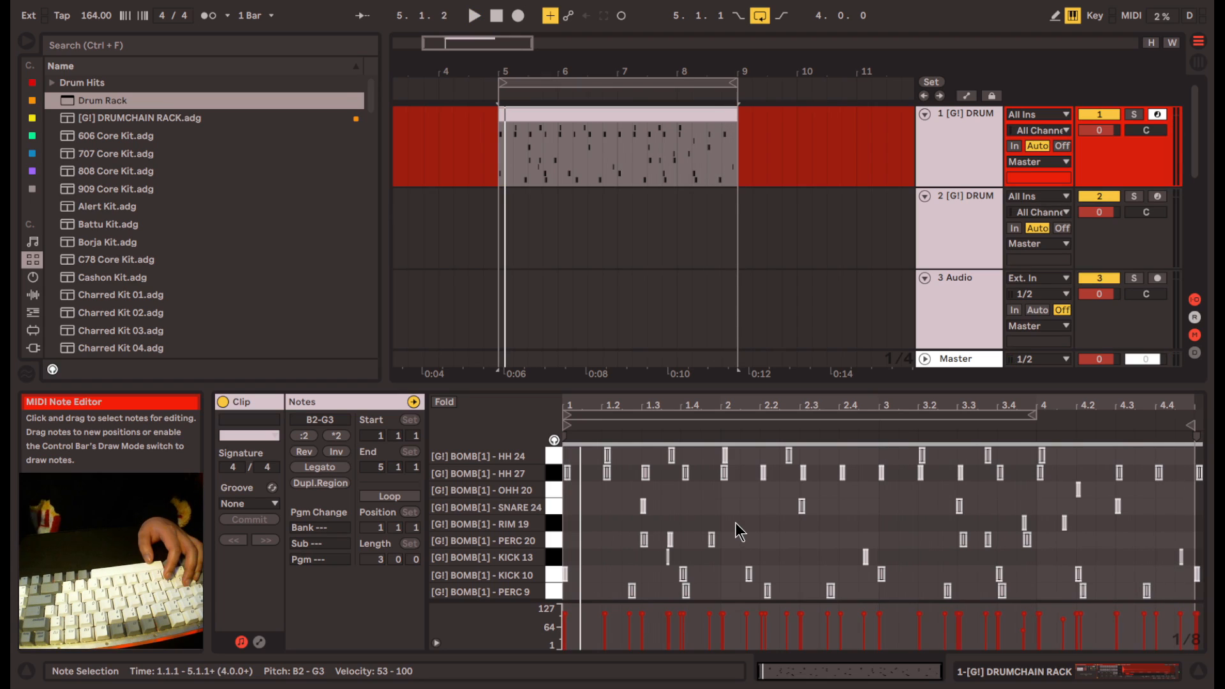